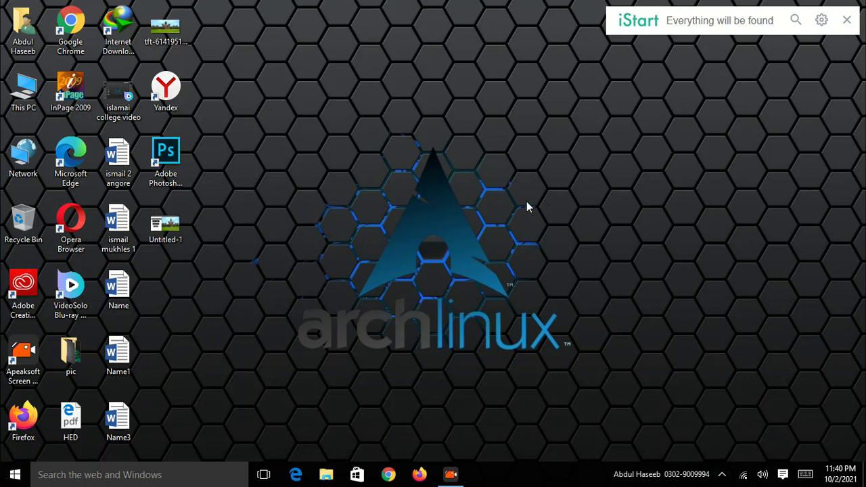
Step: Refresh the desktop from its right-click menu
right_click(518, 160)
right_click(520, 147)
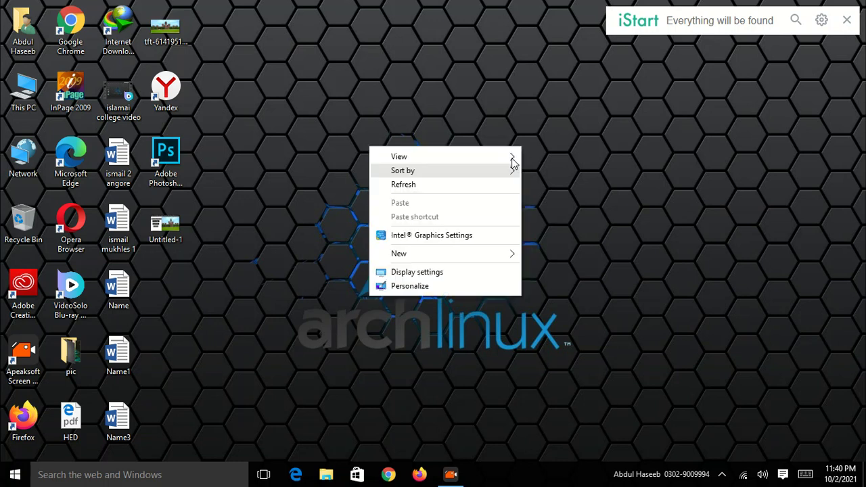
click(458, 189)
Step: Launch Chrome, search Google for 'hed' and open the HED admission site result
click(387, 474)
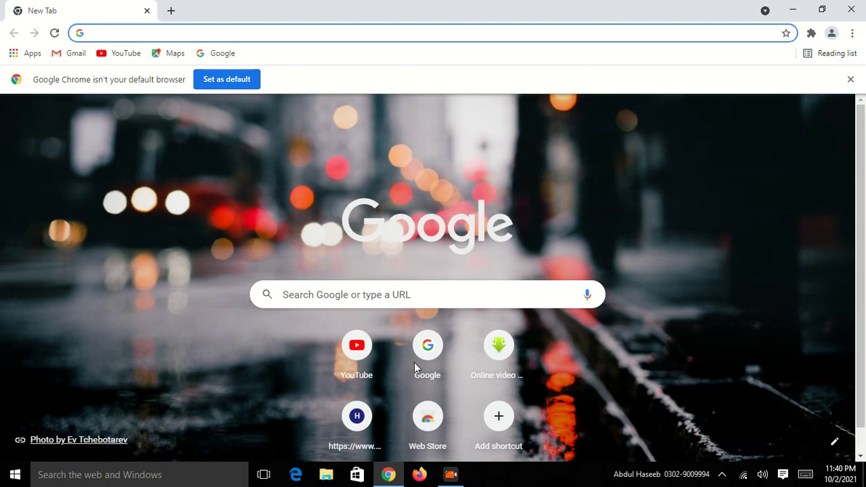
click(415, 369)
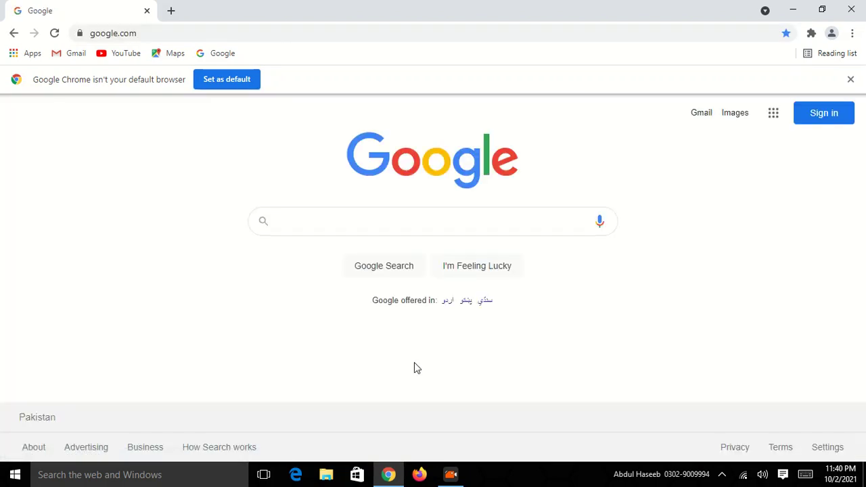
text(hed)
key(Return)
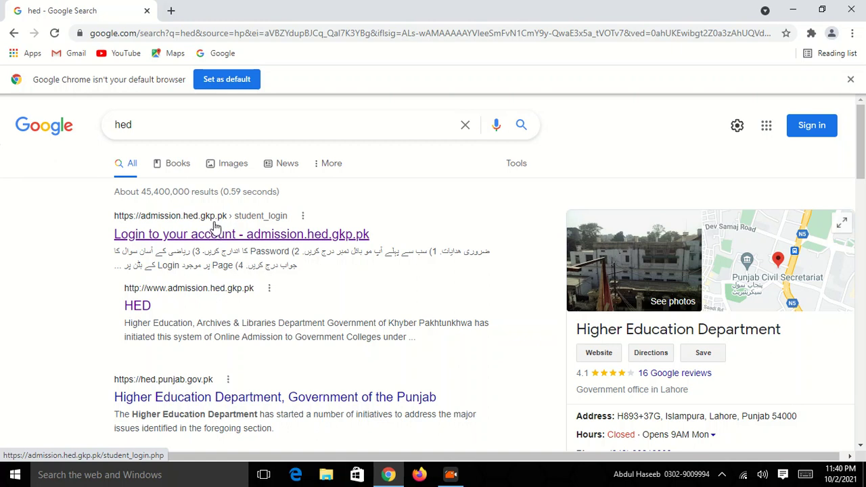
scroll(191, 228, down, 2)
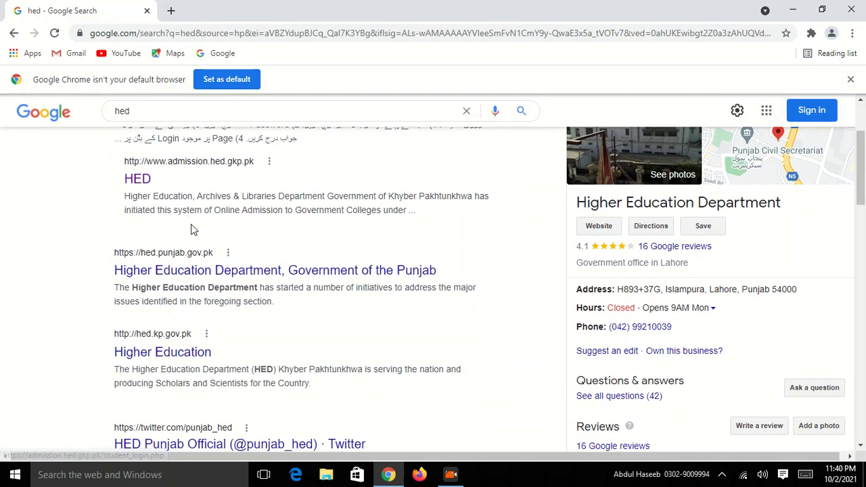
click(141, 184)
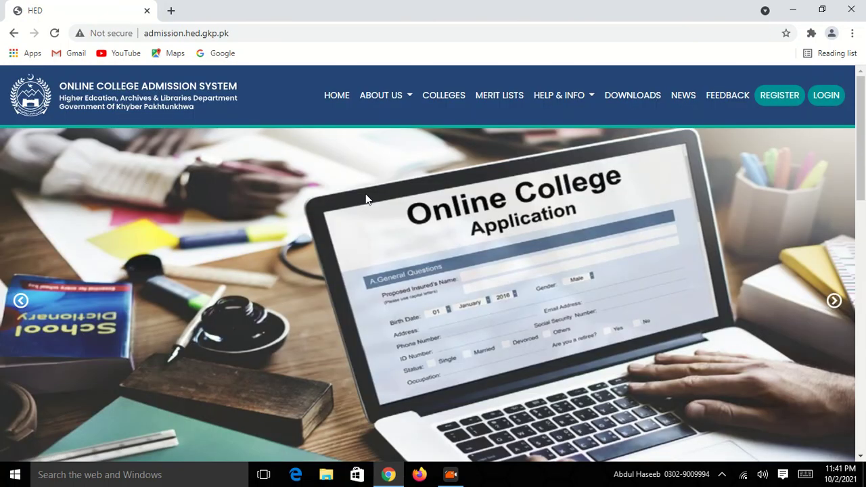
Step: Go to REGISTER on the admission homepage to reach the empty Step 1: Create Account form
scroll(437, 255, down, 5)
scroll(437, 256, up, 3)
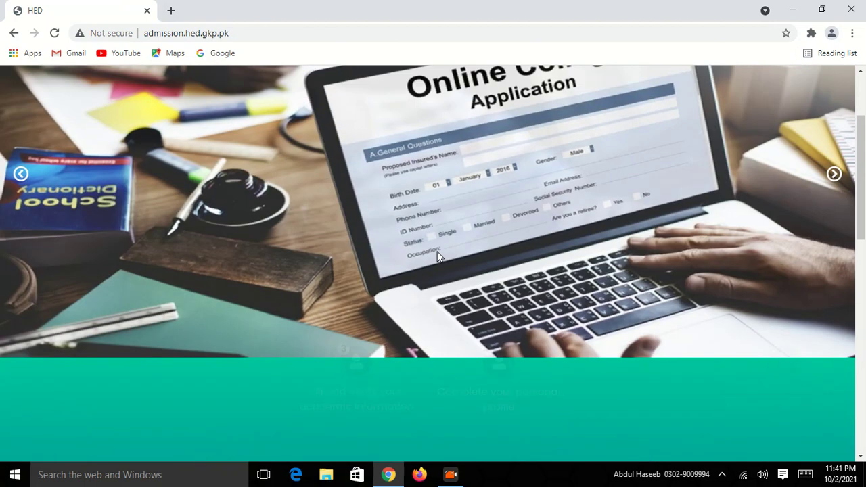
scroll(437, 256, up, 2)
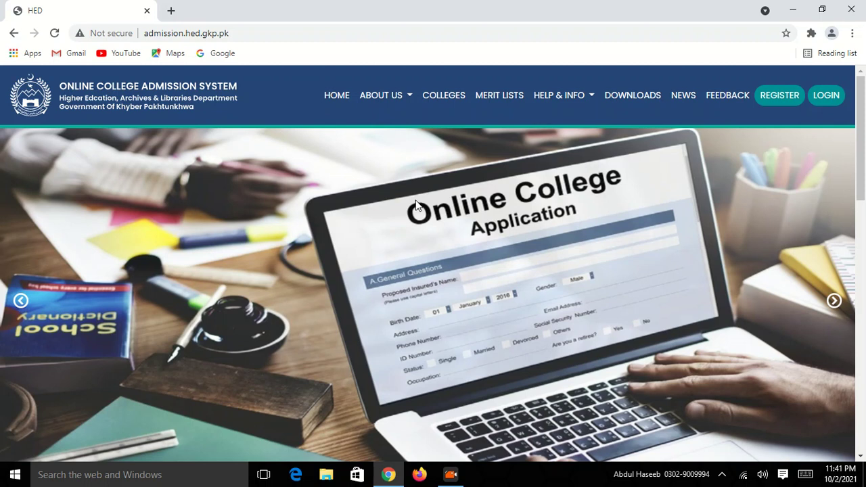
click(777, 100)
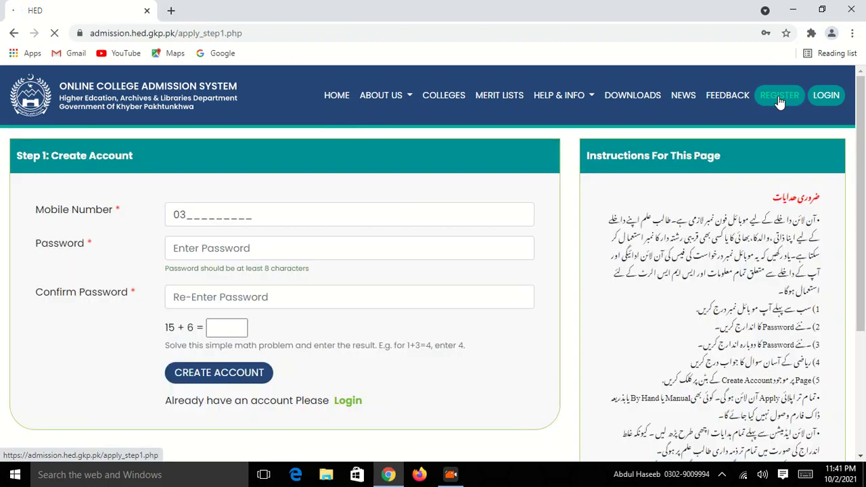
scroll(334, 179, down, 1)
scroll(334, 179, up, 1)
scroll(334, 179, down, 2)
scroll(334, 179, up, 2)
Step: Enter the mobile number, password and confirmation, answer 21, and create the account
click(213, 210)
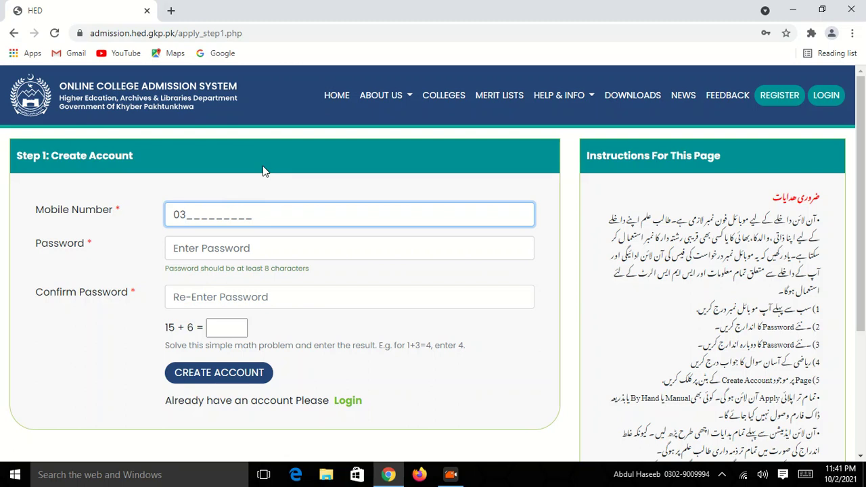
text(005993702)
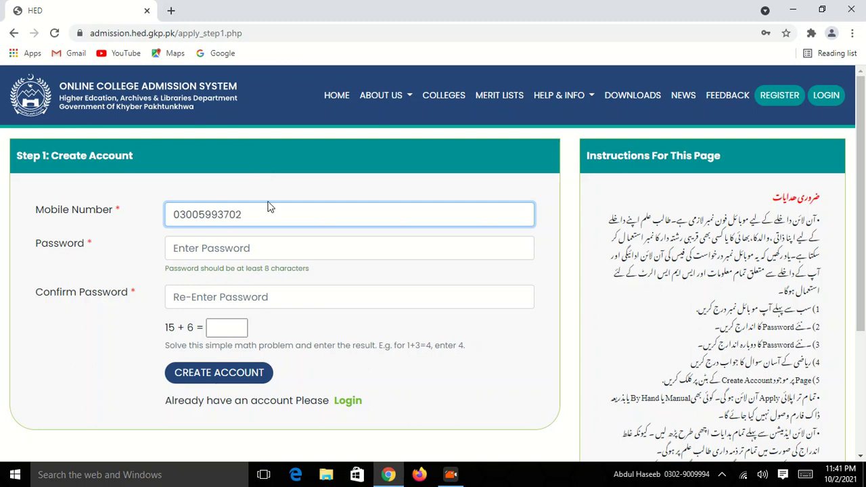
click(265, 256)
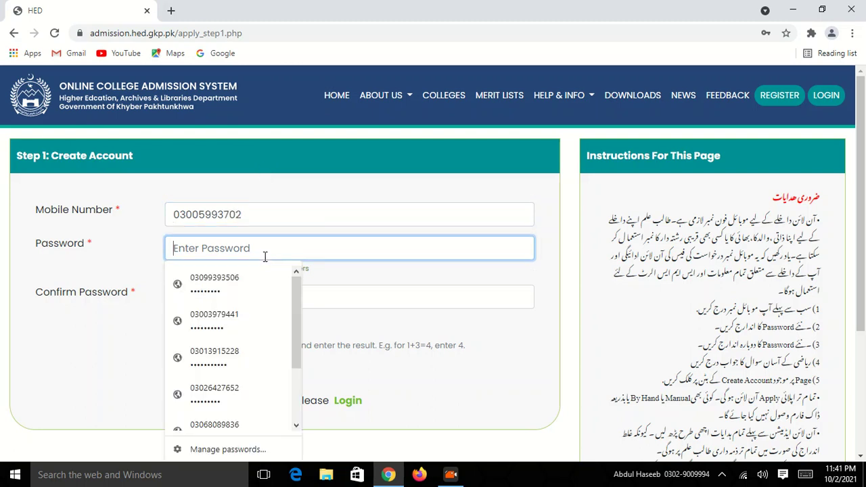
text(abcde)
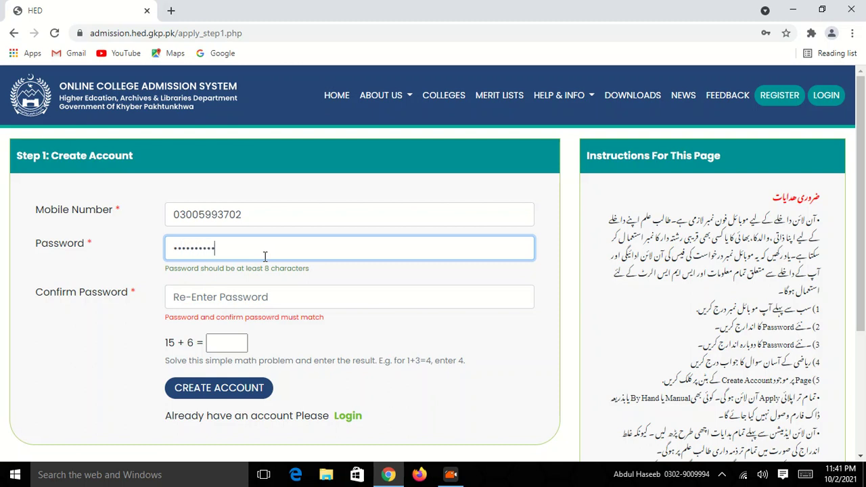
click(274, 289)
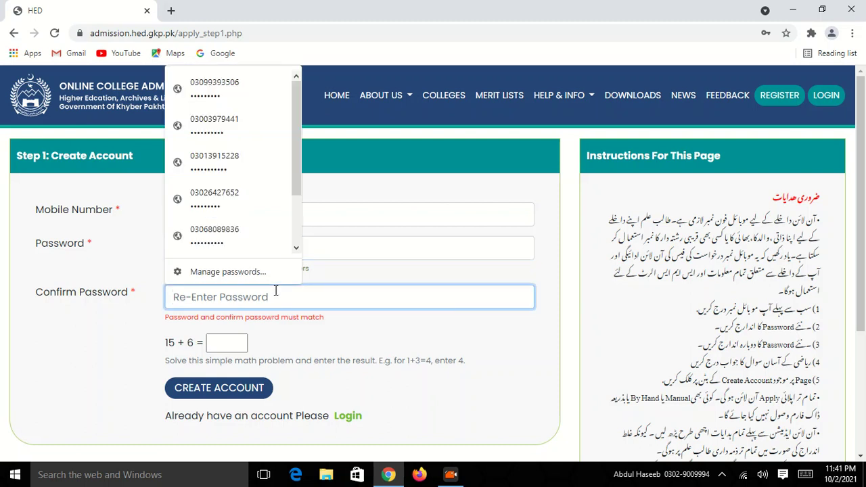
text(abcdef)
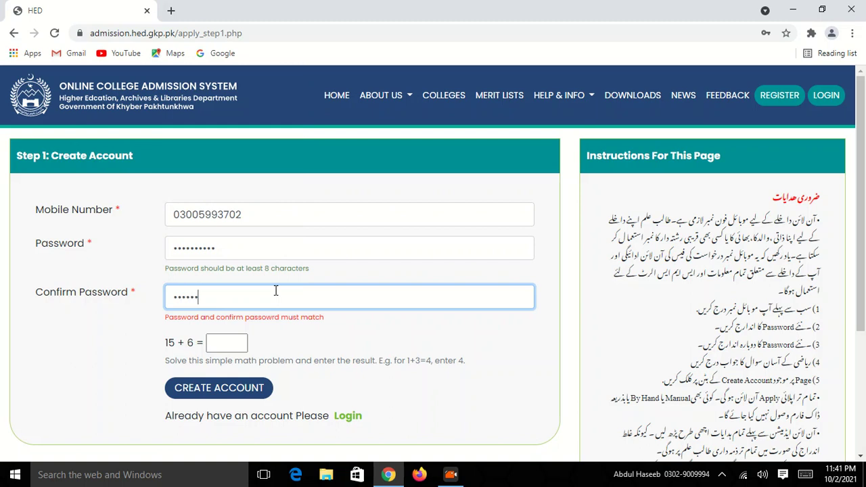
text(ghij)
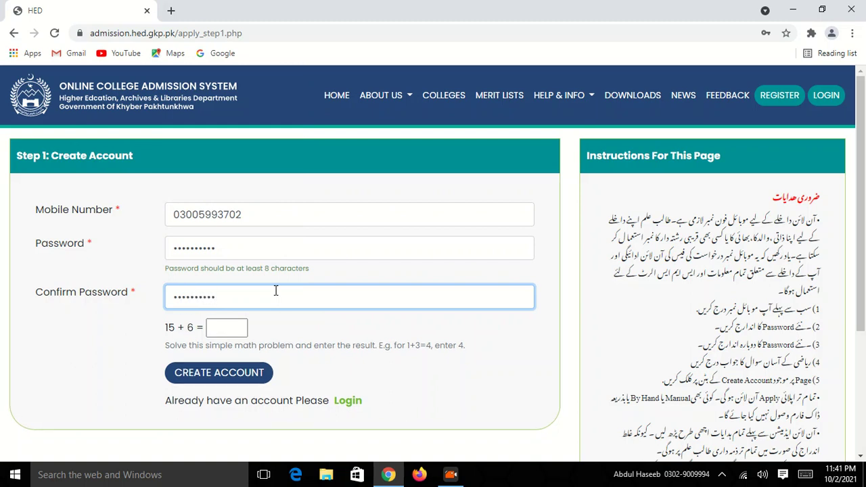
click(219, 326)
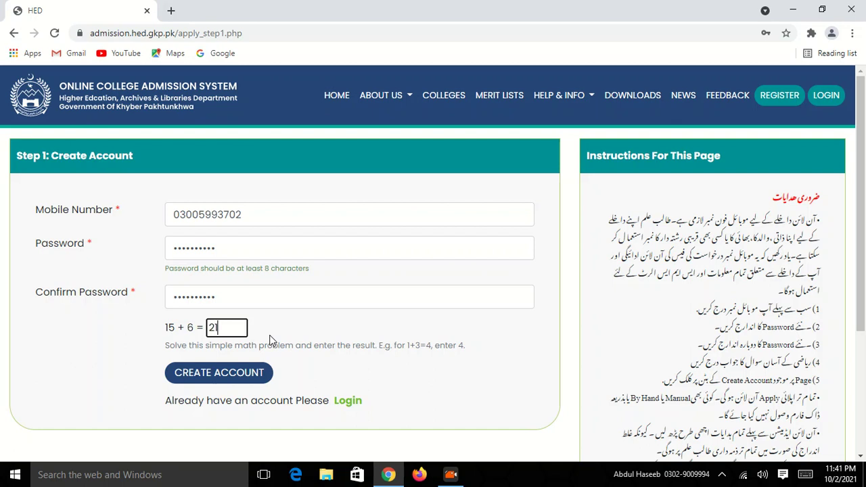
click(220, 383)
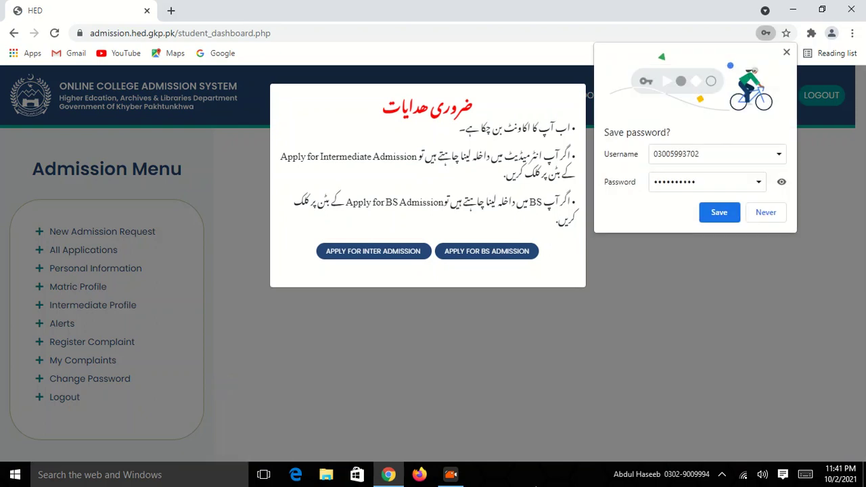
Step: Save the login in Chrome and start an intermediate admission application
click(719, 213)
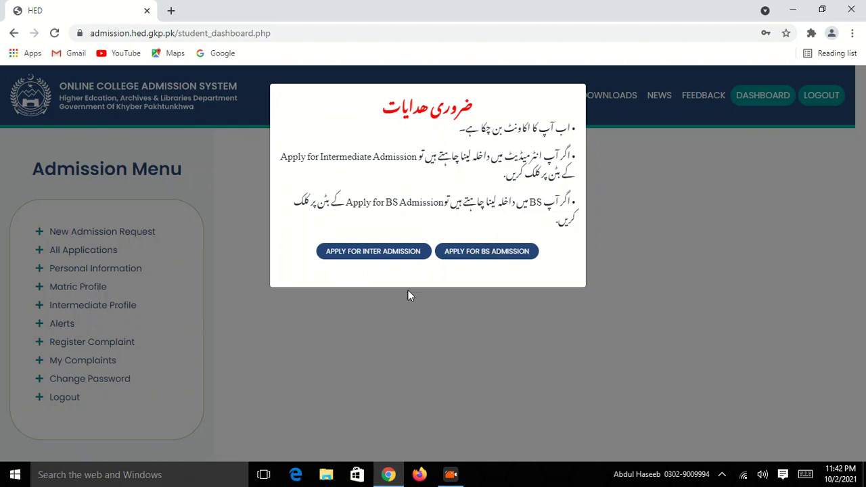
click(383, 254)
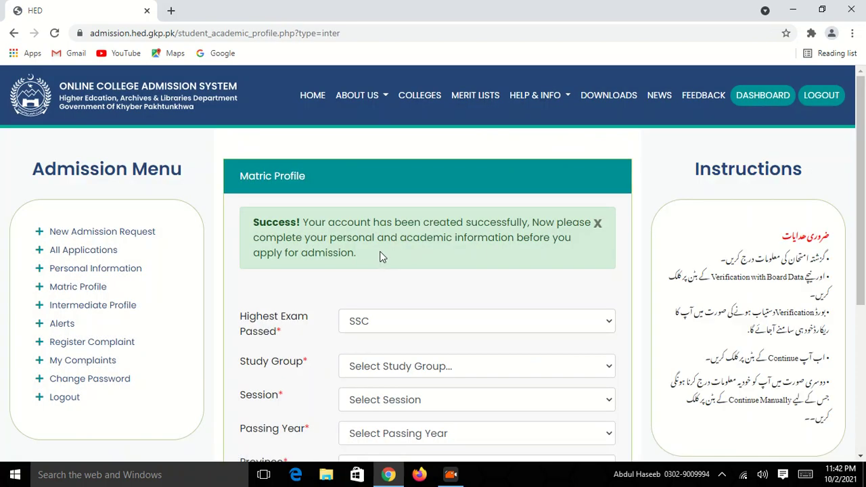
Step: Keep SSC as the highest exam passed and choose Science as the study group
scroll(395, 259, down, 2)
scroll(399, 258, down, 2)
scroll(399, 258, up, 4)
scroll(399, 258, down, 3)
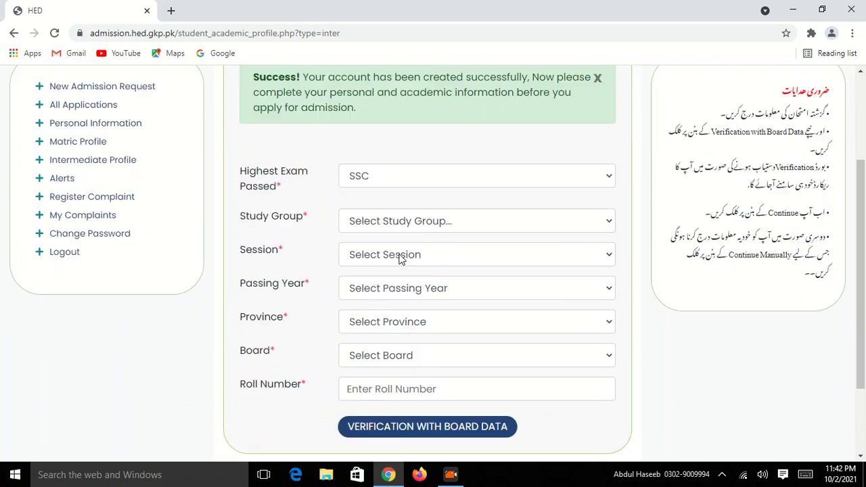
scroll(399, 258, up, 4)
scroll(400, 257, down, 4)
scroll(420, 382, up, 4)
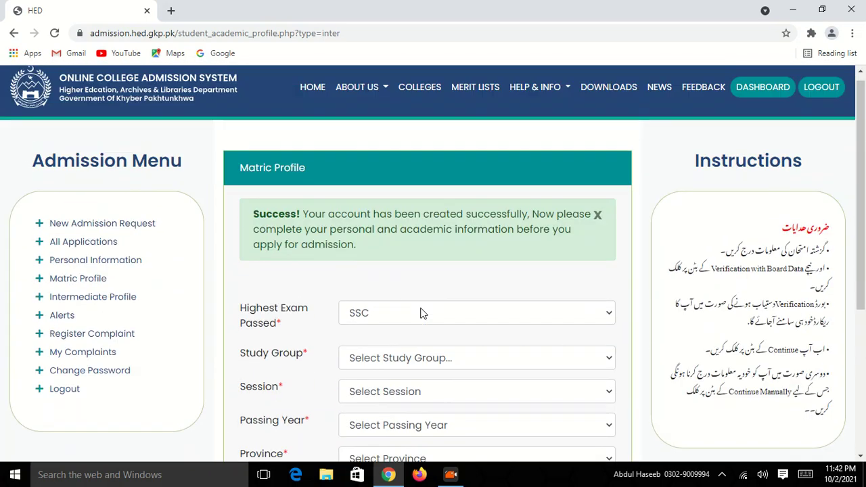
scroll(420, 306, down, 1)
scroll(419, 305, down, 1)
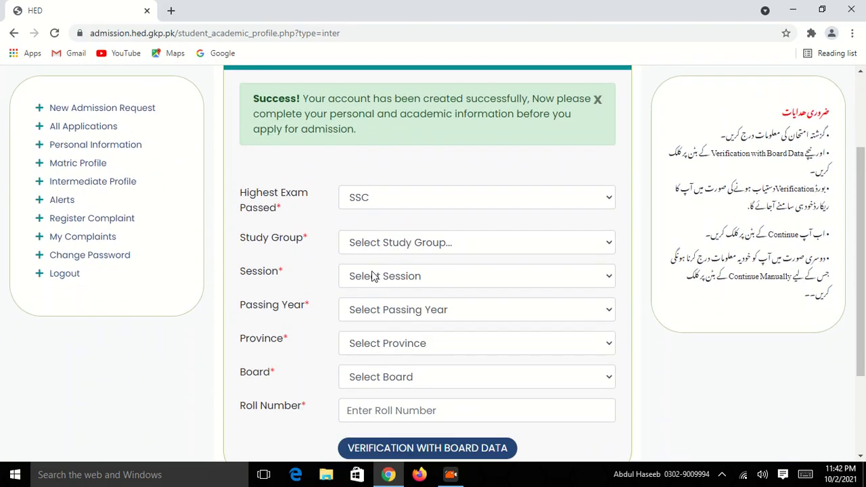
click(526, 194)
click(526, 194)
scroll(494, 207, down, 1)
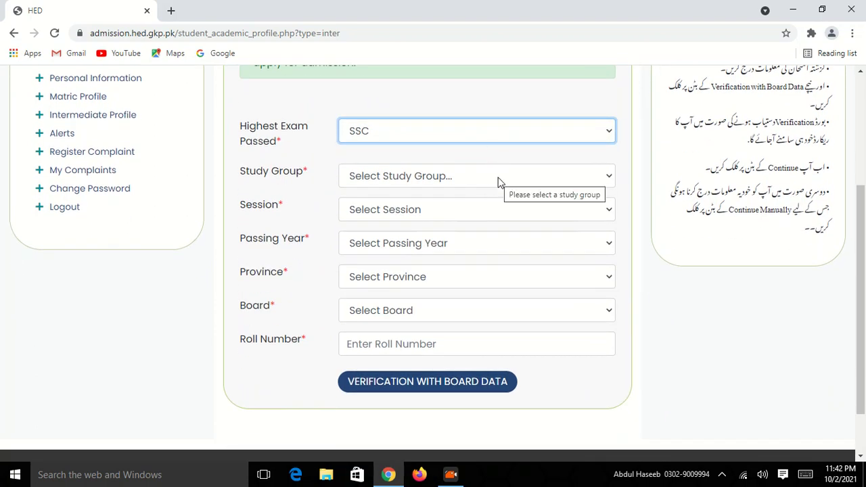
click(499, 180)
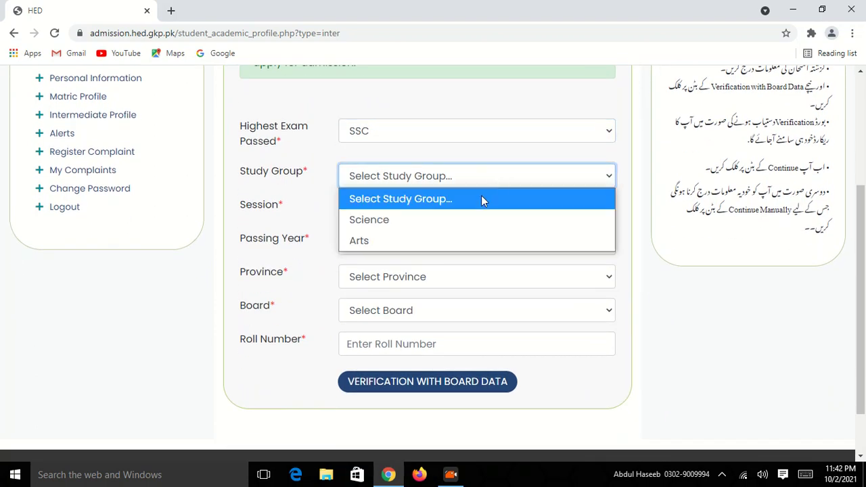
click(418, 219)
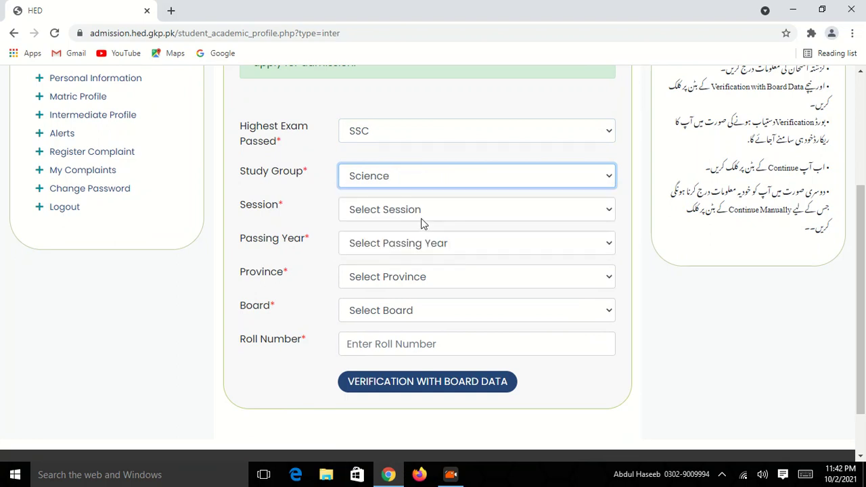
click(434, 440)
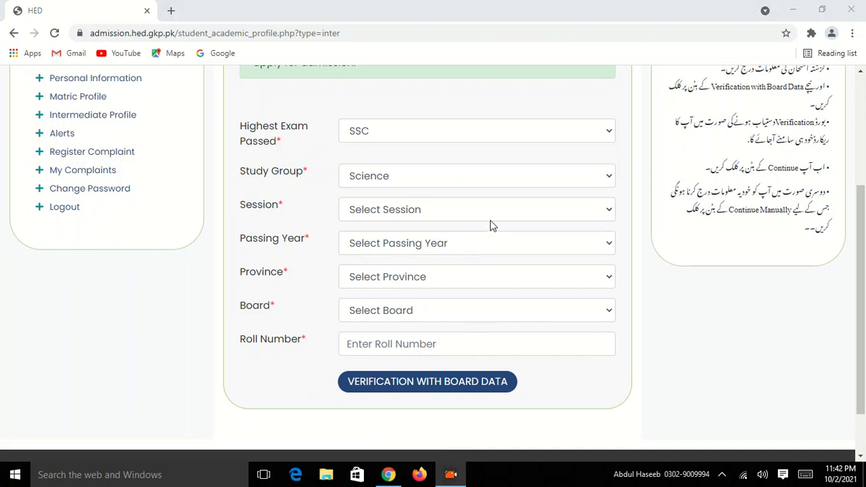
Step: Set the exam session to Annual and the passing year to 2021
click(554, 217)
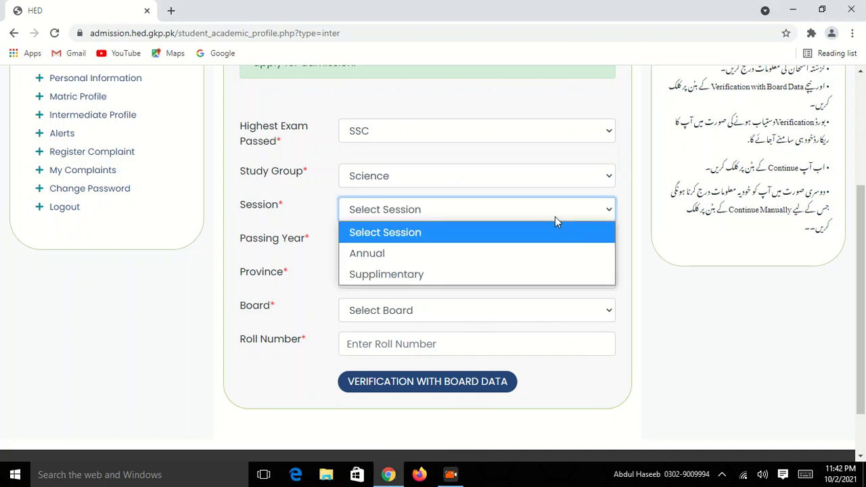
click(408, 252)
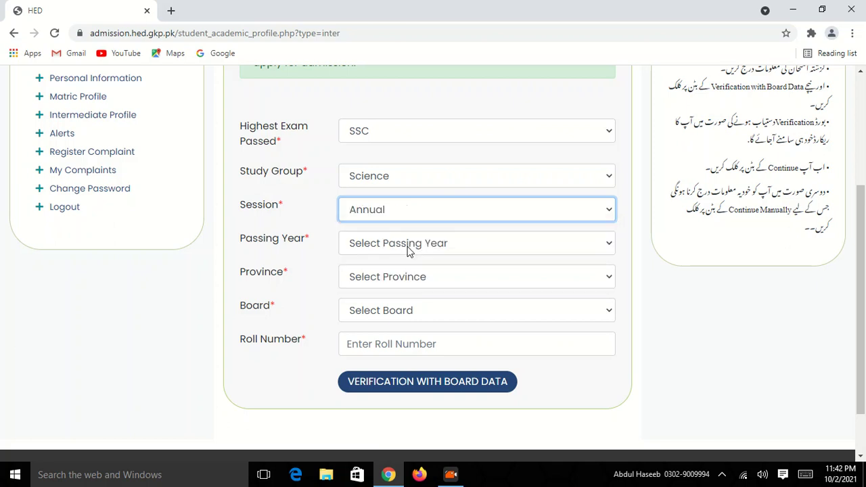
click(572, 251)
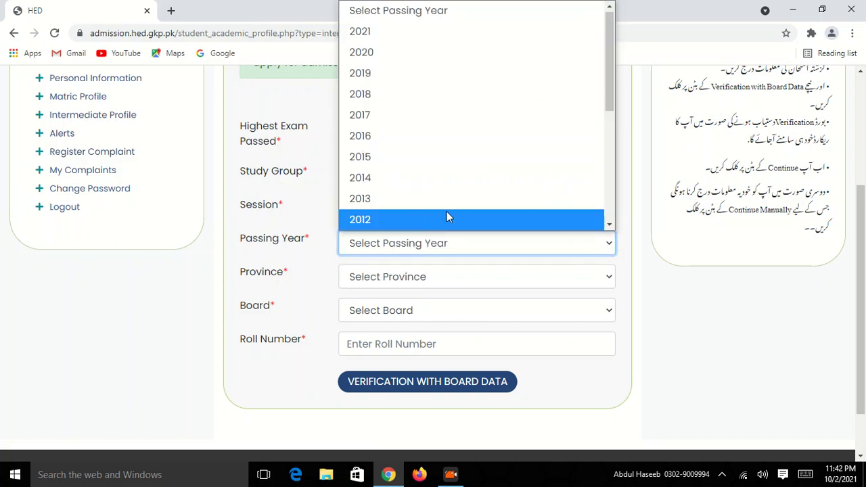
scroll(450, 194, down, 4)
scroll(451, 198, up, 4)
scroll(447, 203, down, 1)
scroll(395, 61, up, 1)
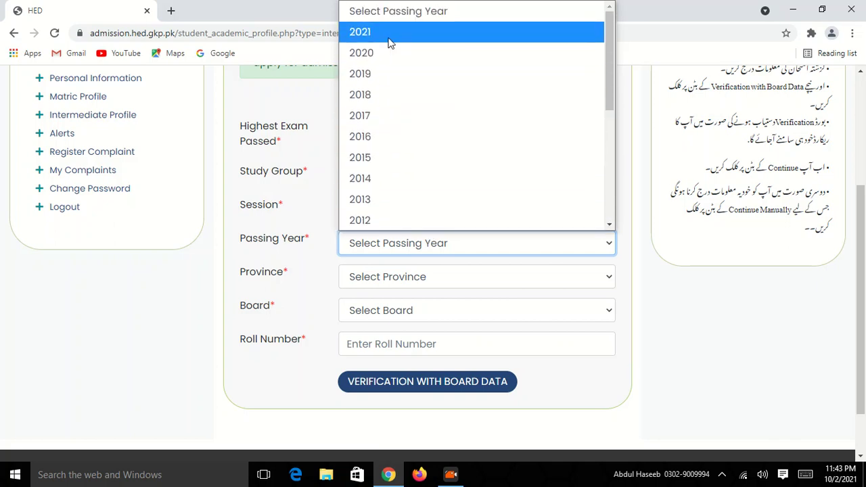
click(390, 43)
Step: Set the province to Khyber Pakhtunkhwa and the examination board to BISE Kohat
scroll(462, 198, down, 1)
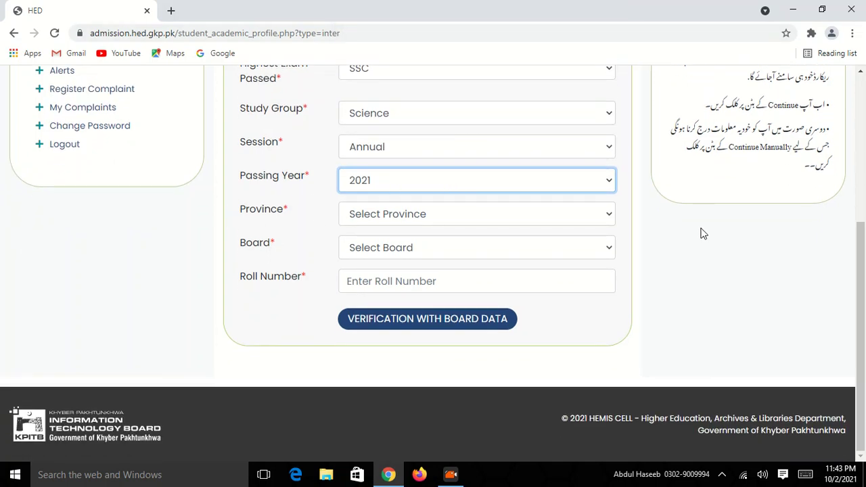
click(586, 214)
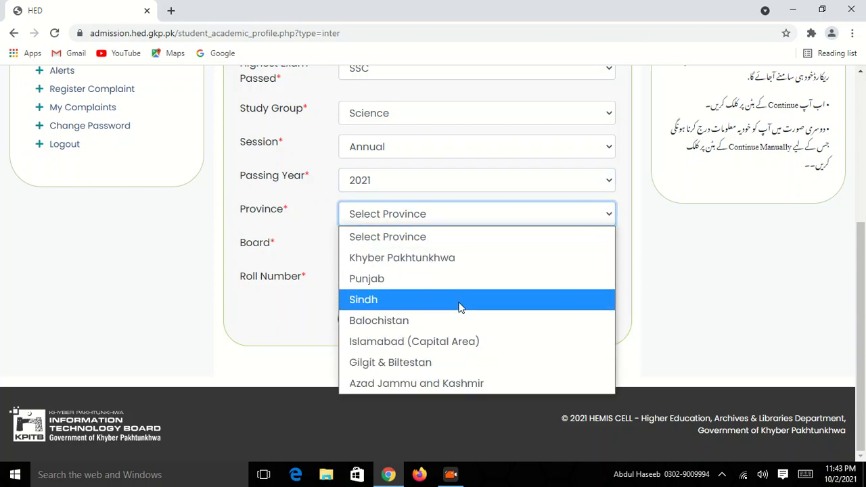
click(427, 264)
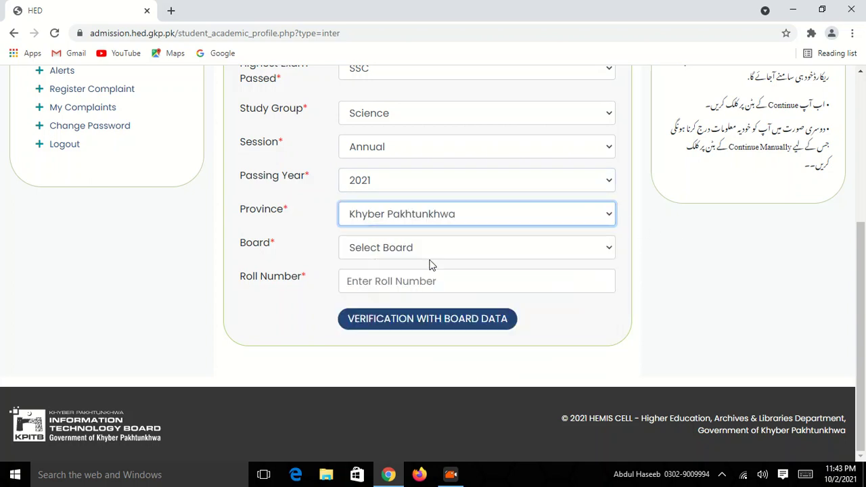
click(577, 247)
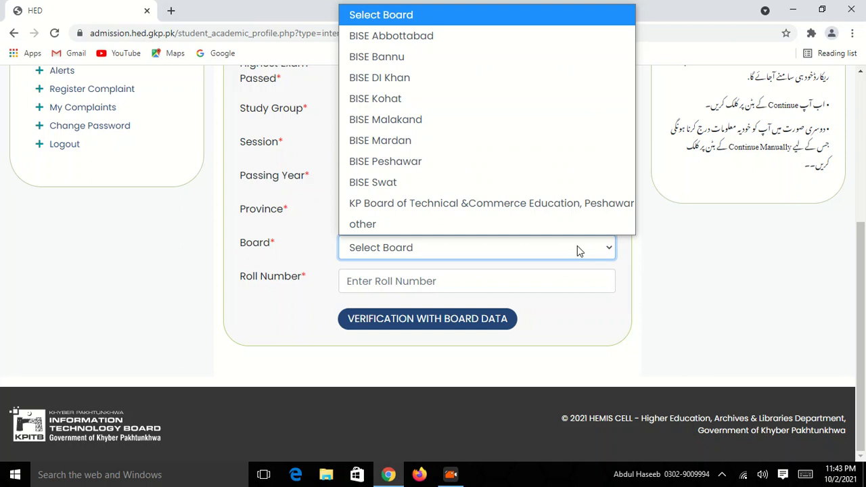
click(577, 247)
click(577, 247)
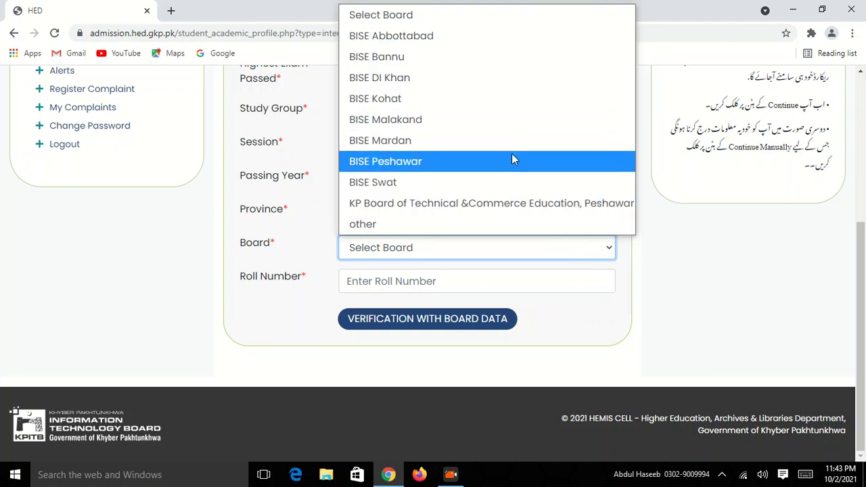
click(462, 107)
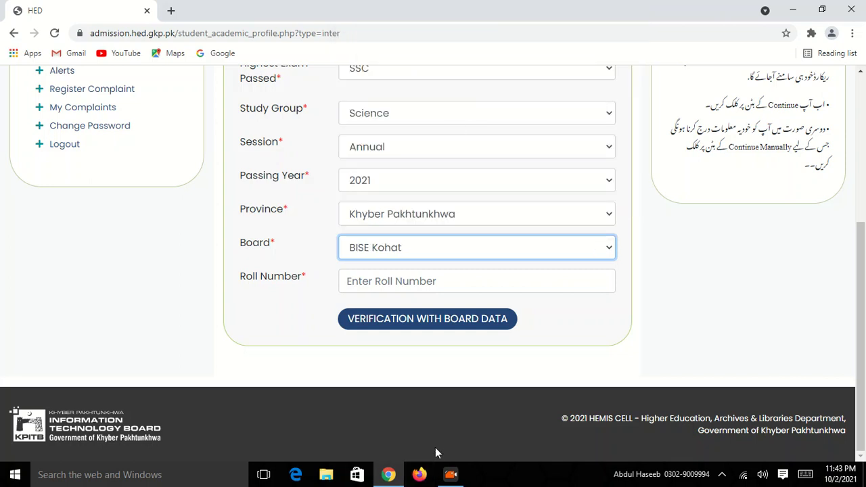
Step: Enter the roll number and verify the exam details against board records
click(446, 281)
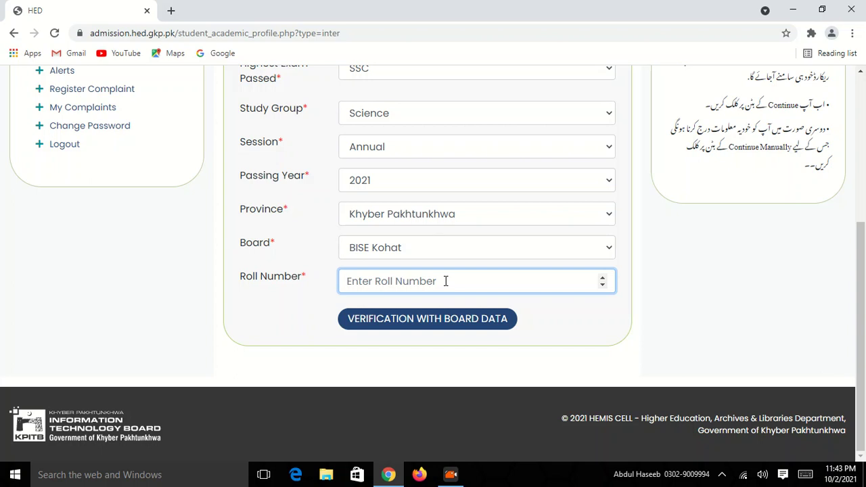
text(12345)
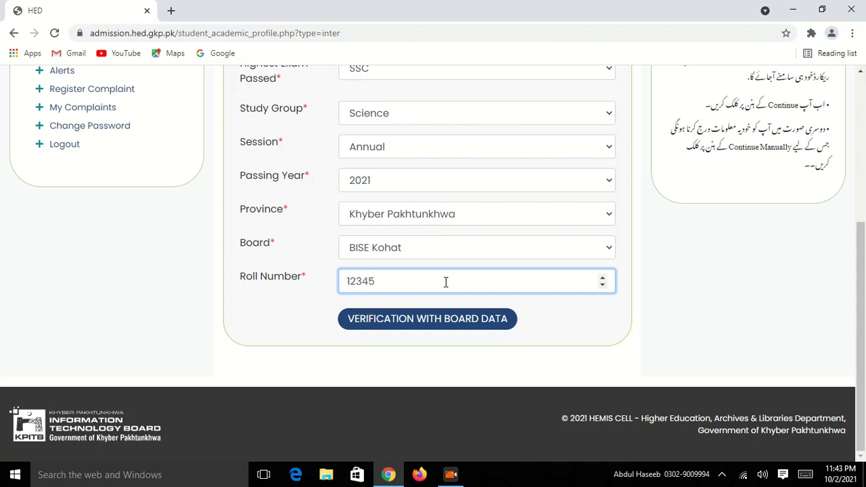
click(457, 323)
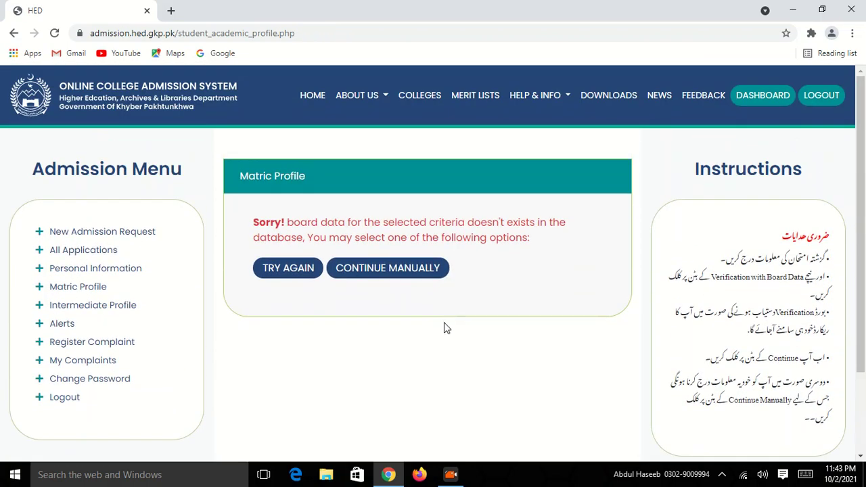
Step: Choose Continue Manually to open the manual academic entry form
click(404, 270)
scroll(405, 262, down, 1)
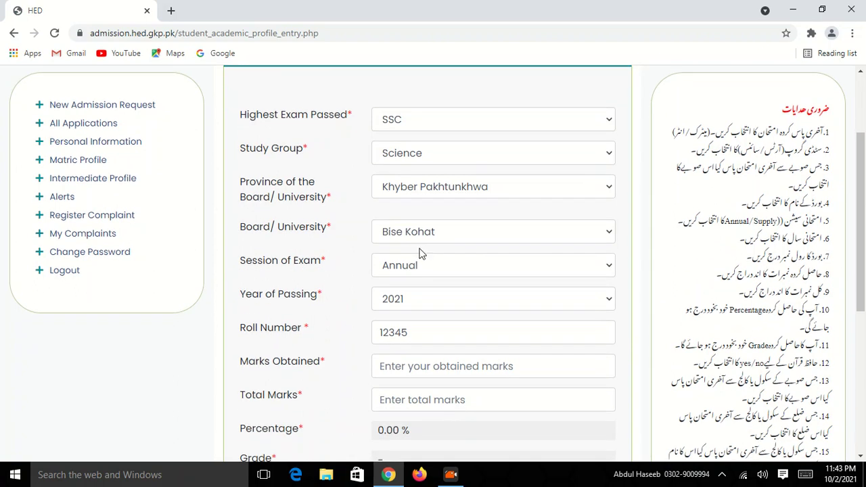
scroll(456, 258, down, 1)
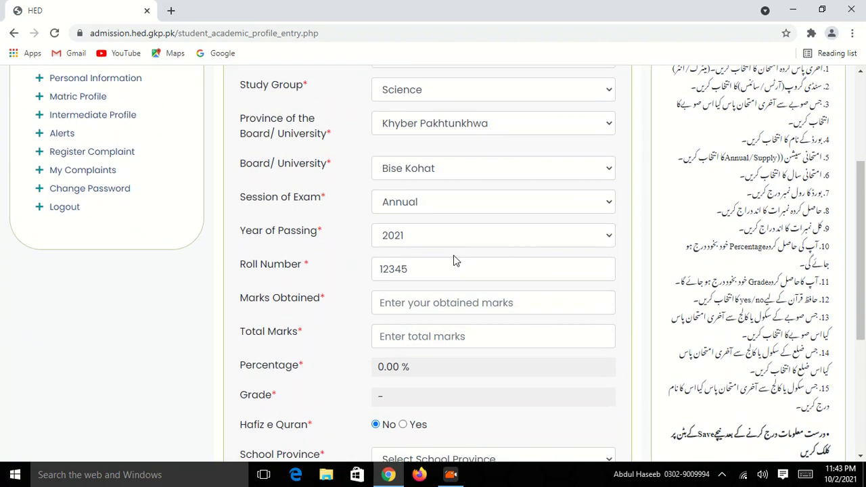
scroll(454, 260, down, 2)
scroll(412, 139, up, 2)
scroll(412, 211, down, 1)
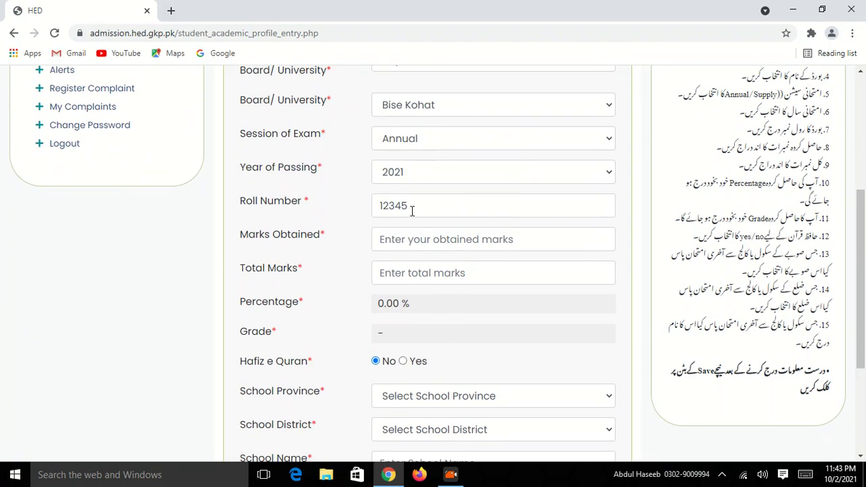
Step: Enter 966 marks obtained out of 1100 total, giving 87.818% and grade A+
click(410, 243)
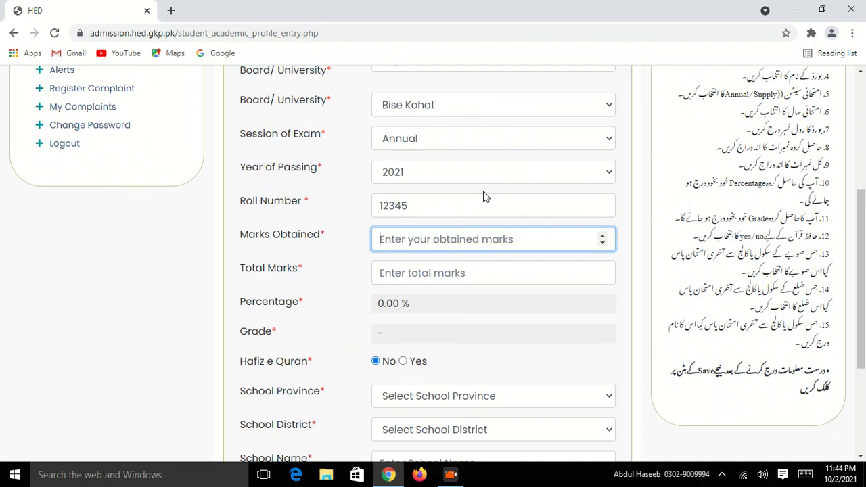
text(966)
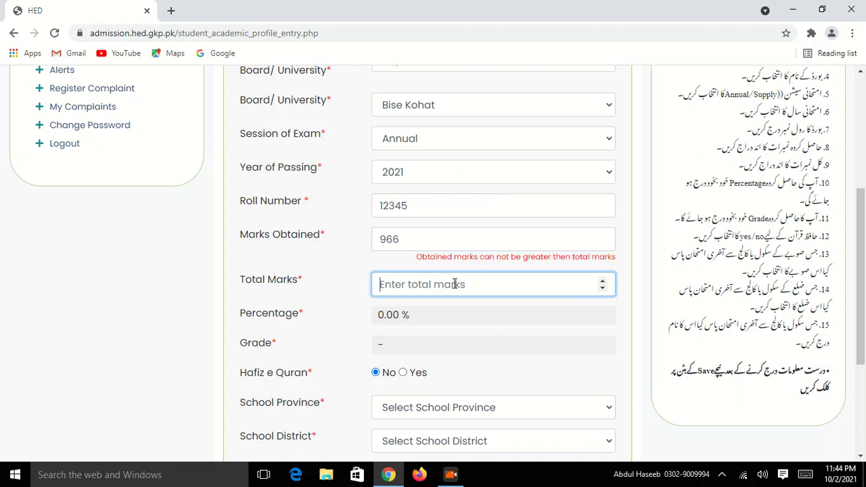
text(1100)
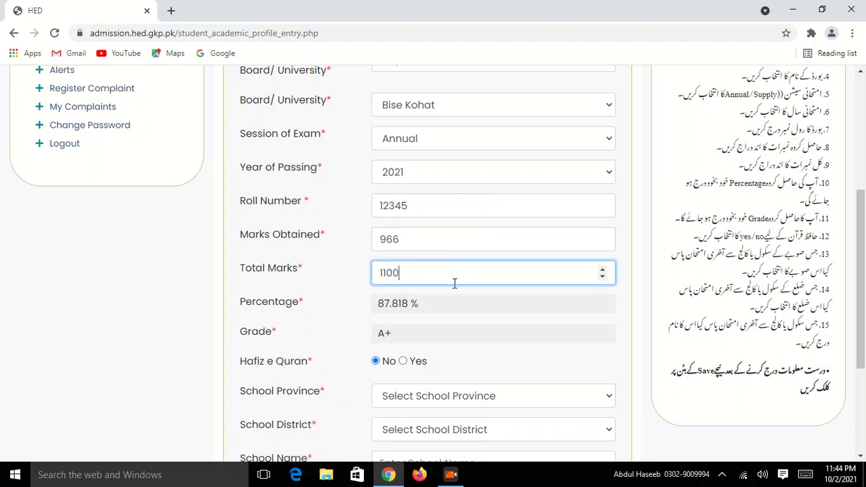
scroll(452, 291, down, 2)
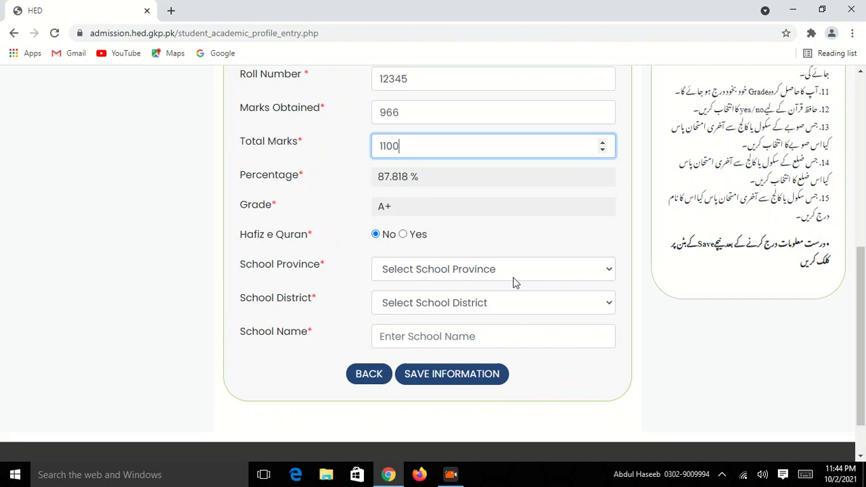
Step: Set the school province to Khyber Pakhtunkhwa and the school district to Kurram
click(477, 271)
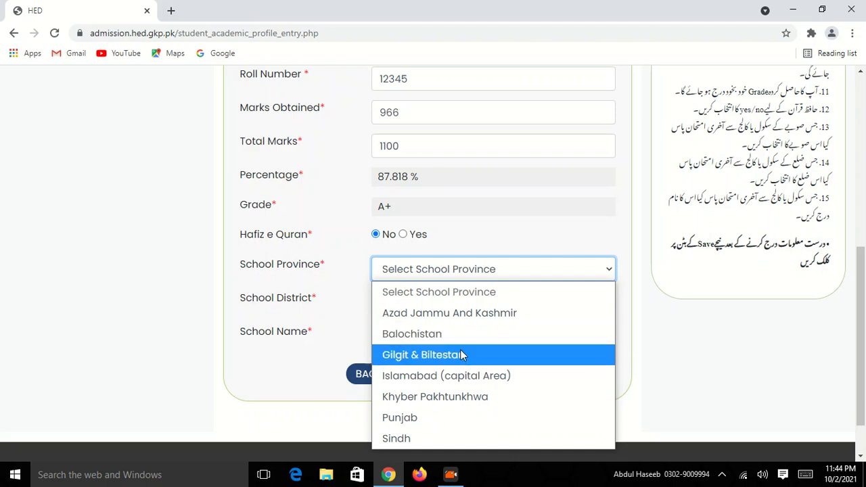
click(455, 398)
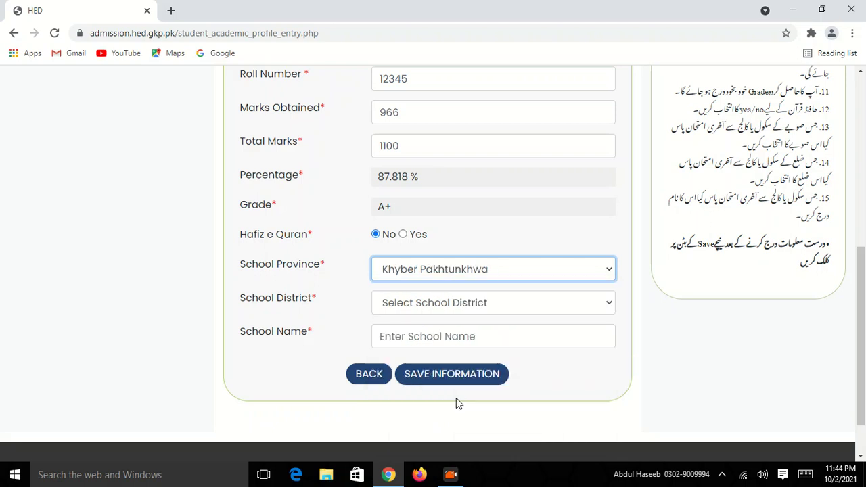
scroll(467, 291, down, 1)
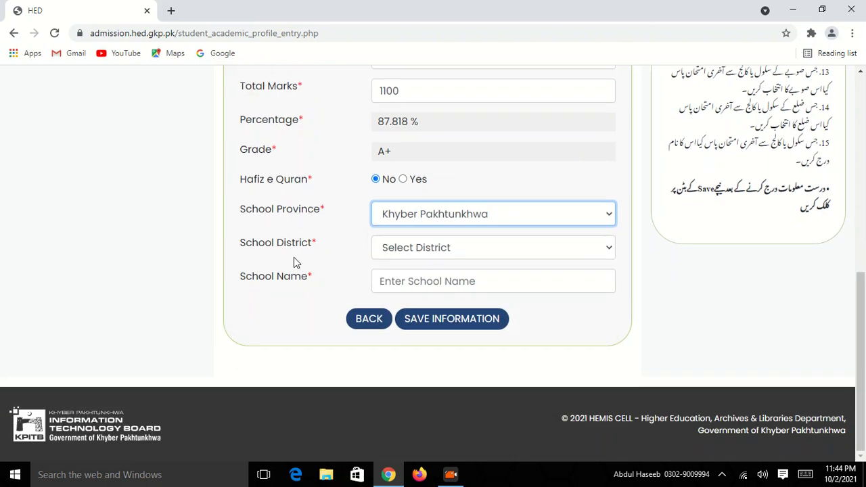
click(569, 250)
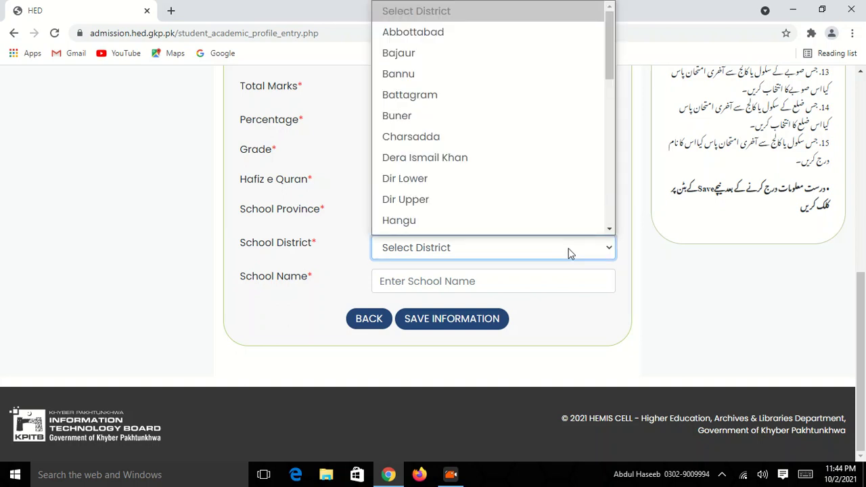
scroll(535, 134, down, 1)
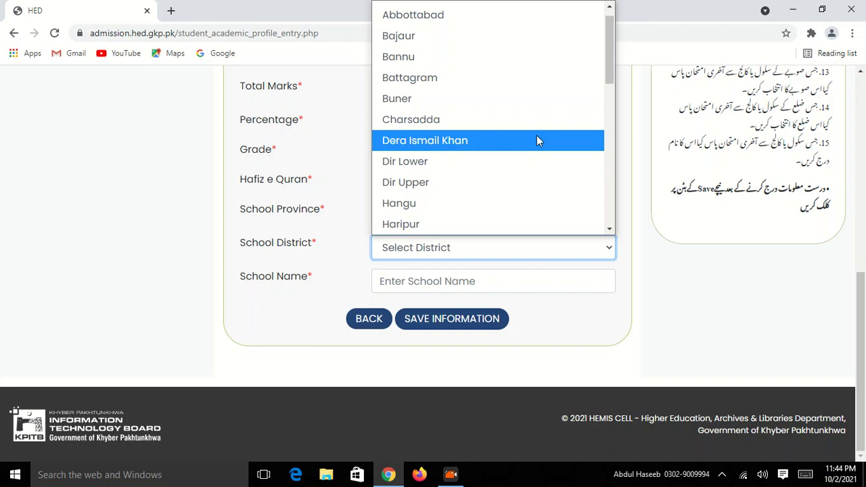
text(ku)
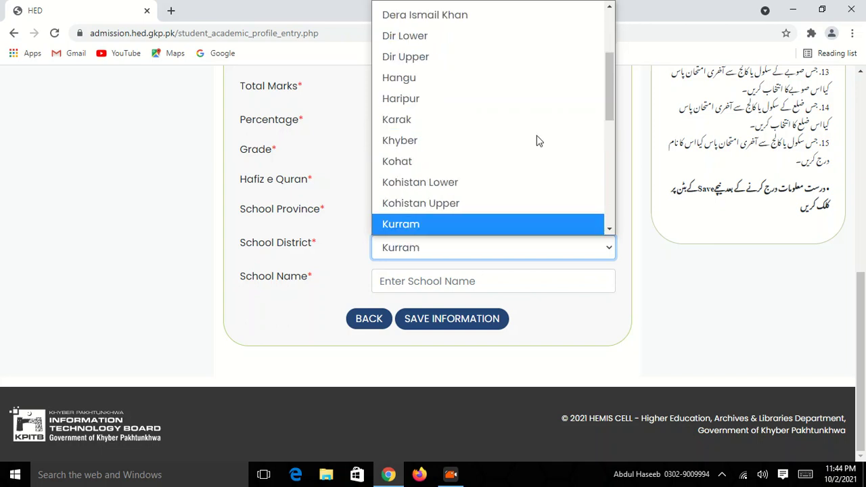
key(Return)
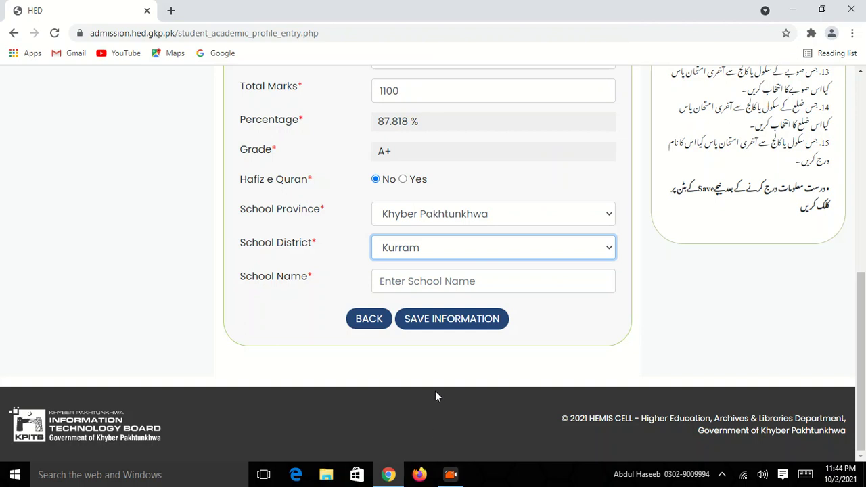
Step: Enter the school name 'pakistan school and' and dismiss the autofill suggestions
click(456, 284)
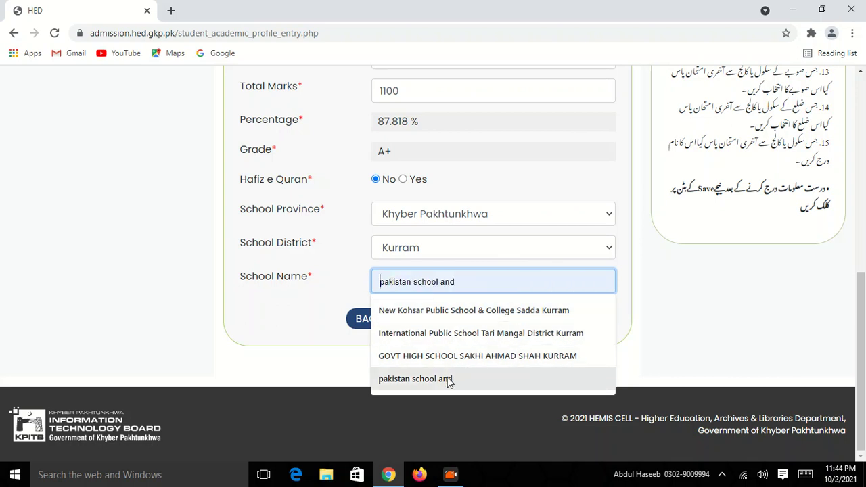
key(Escape)
click(636, 305)
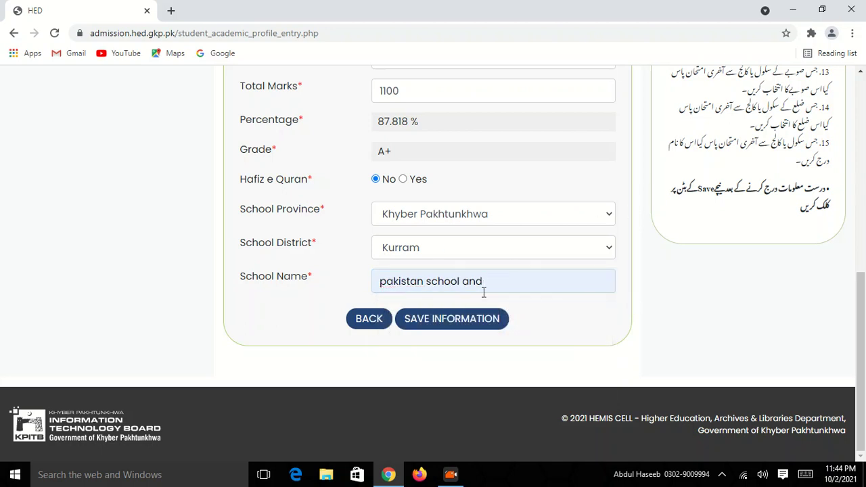
Step: Save the academic information
click(471, 324)
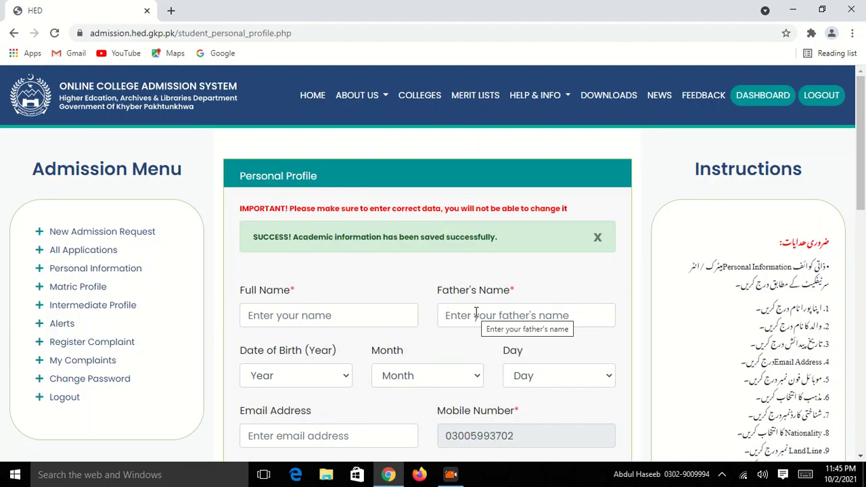
scroll(449, 303, down, 3)
scroll(445, 308, up, 2)
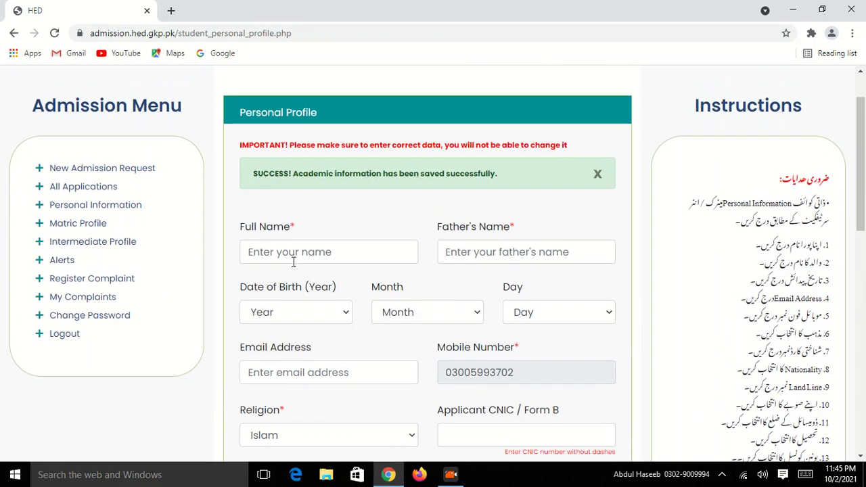
Step: Enter placeholder full and father's names on the personal profile form
click(365, 254)
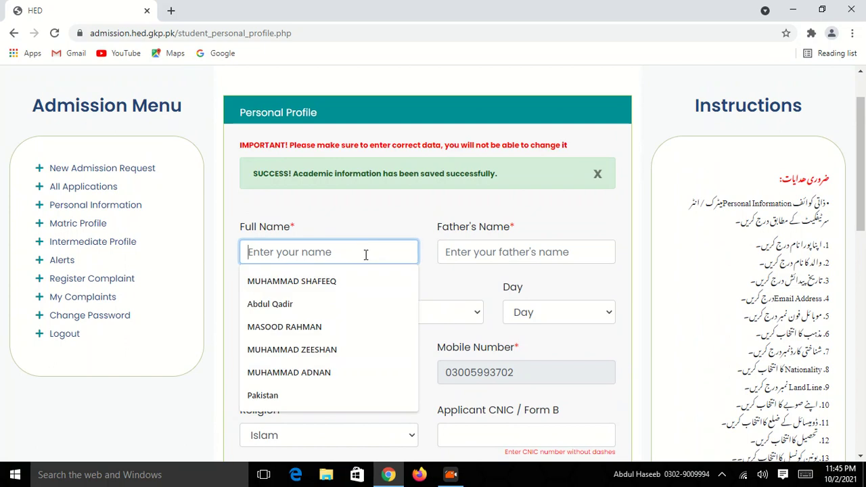
text(dkjskja)
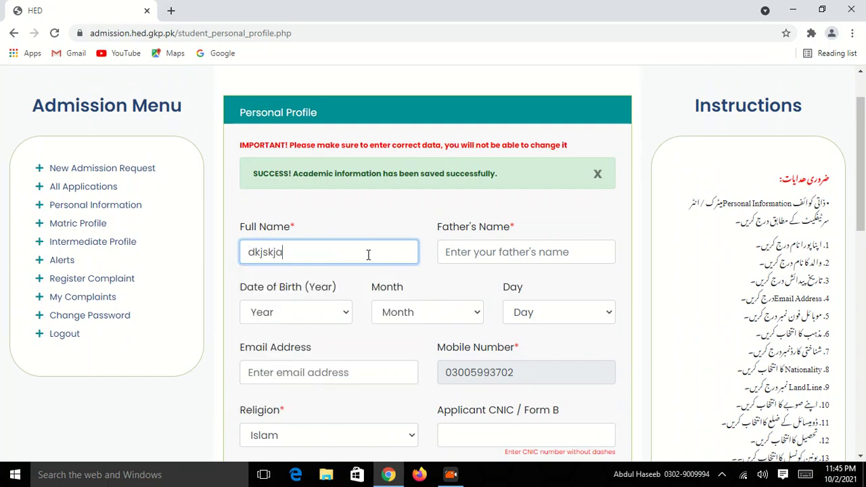
scroll(379, 254, down, 1)
click(485, 188)
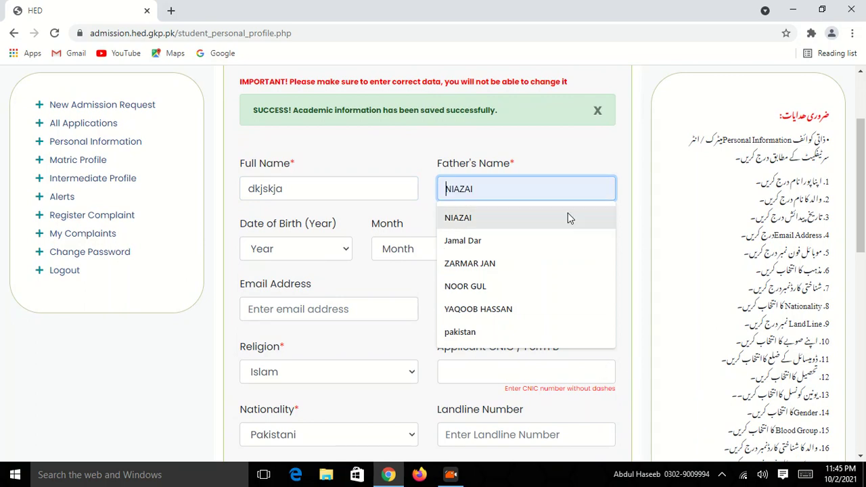
text(dfdf)
scroll(342, 262, down, 2)
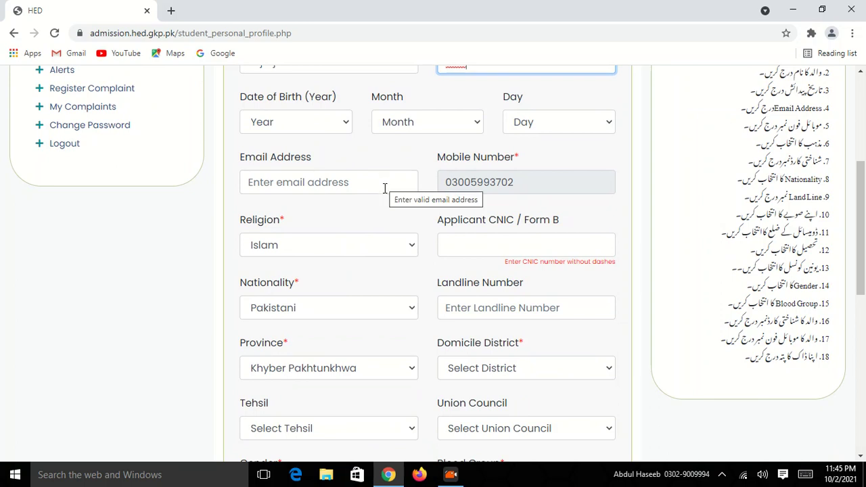
scroll(284, 217, down, 1)
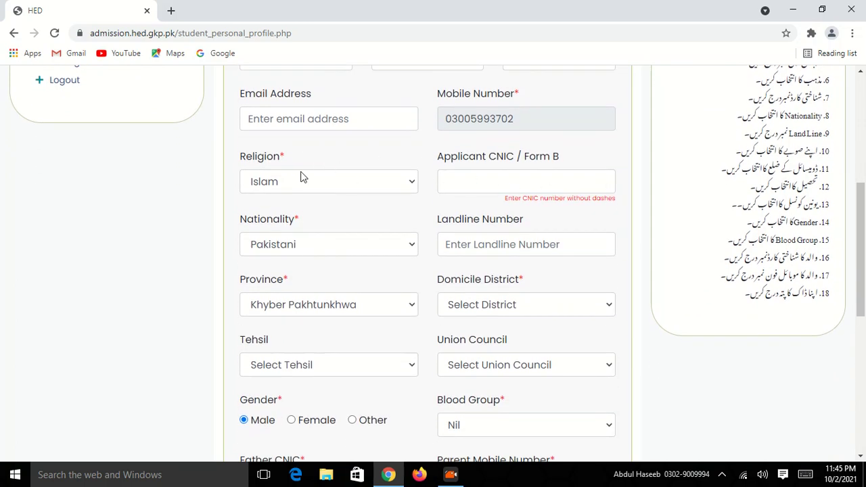
click(477, 187)
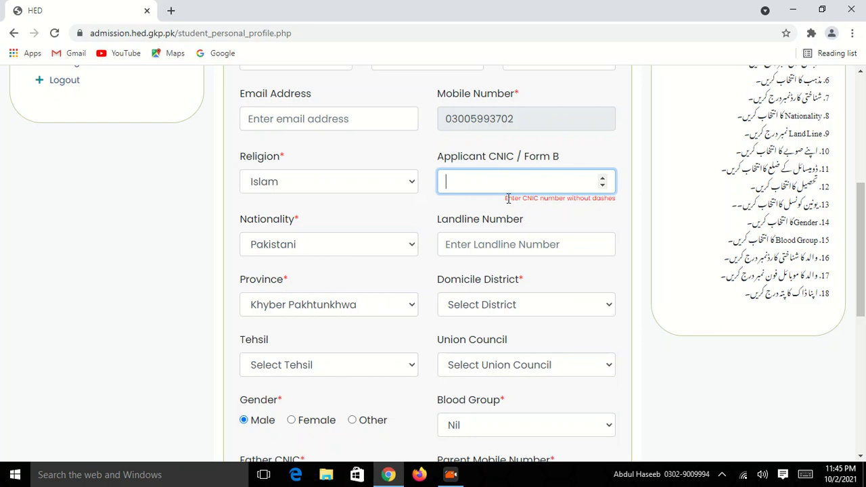
scroll(507, 196, down, 1)
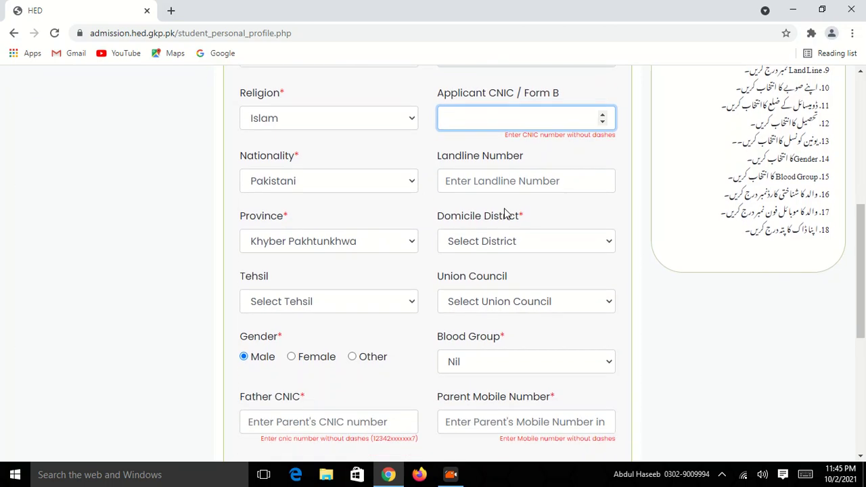
click(359, 178)
click(359, 178)
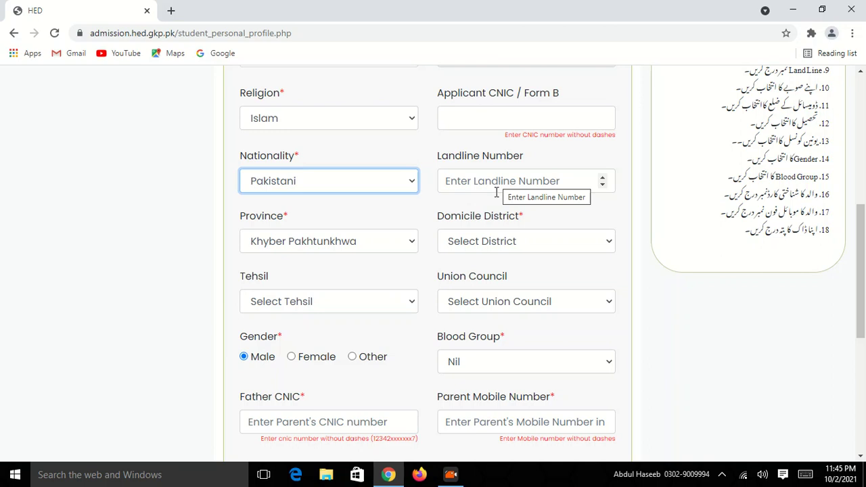
scroll(495, 195, down, 2)
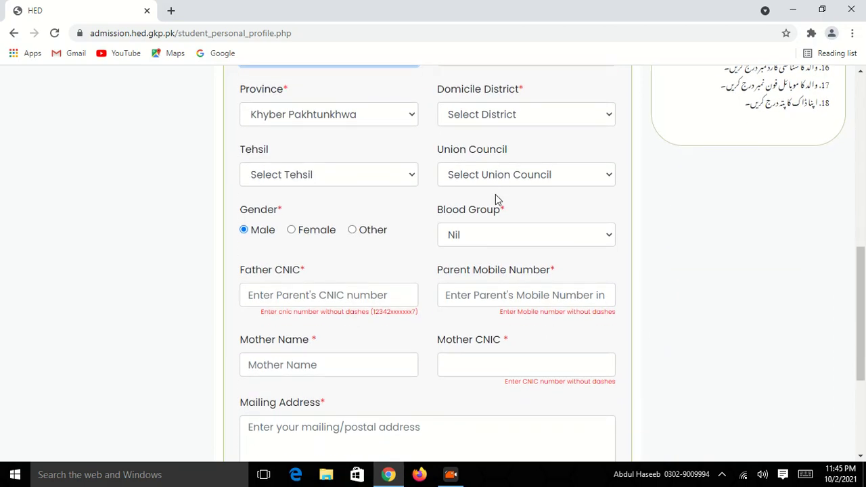
scroll(540, 162, up, 1)
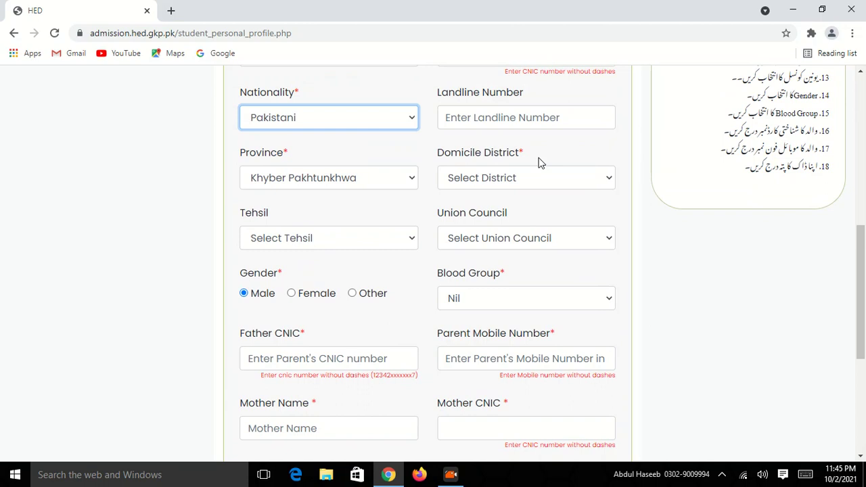
double_click(288, 154)
click(288, 155)
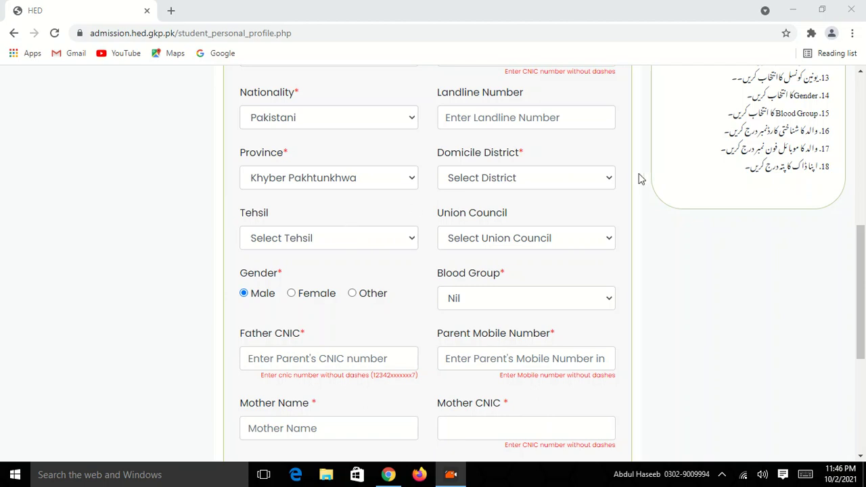
Step: Set the domicile district to Kurram
click(575, 183)
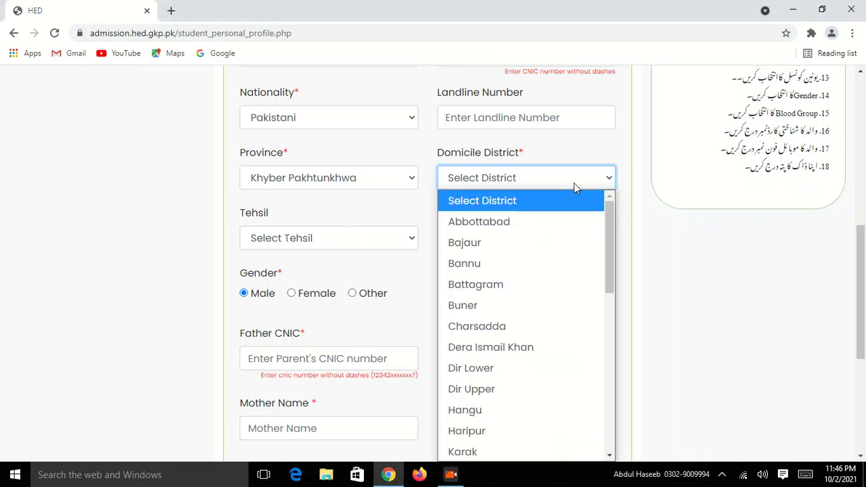
key(k)
key(u)
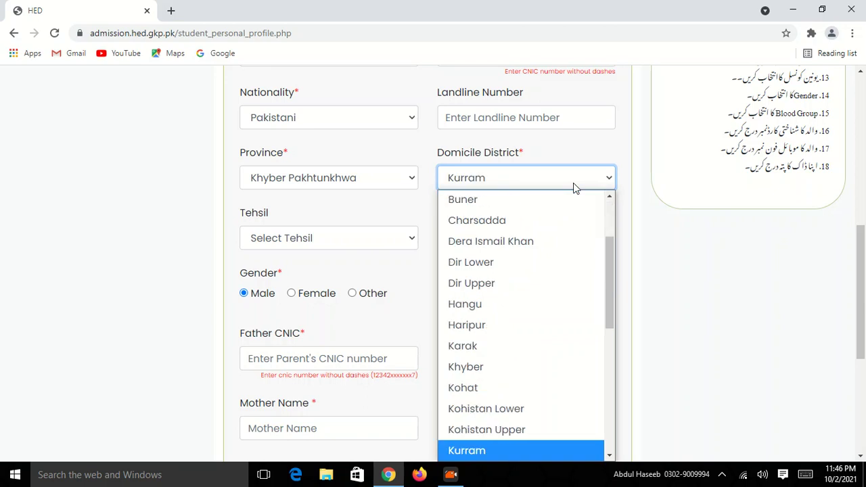
scroll(508, 317, down, 5)
scroll(509, 320, up, 7)
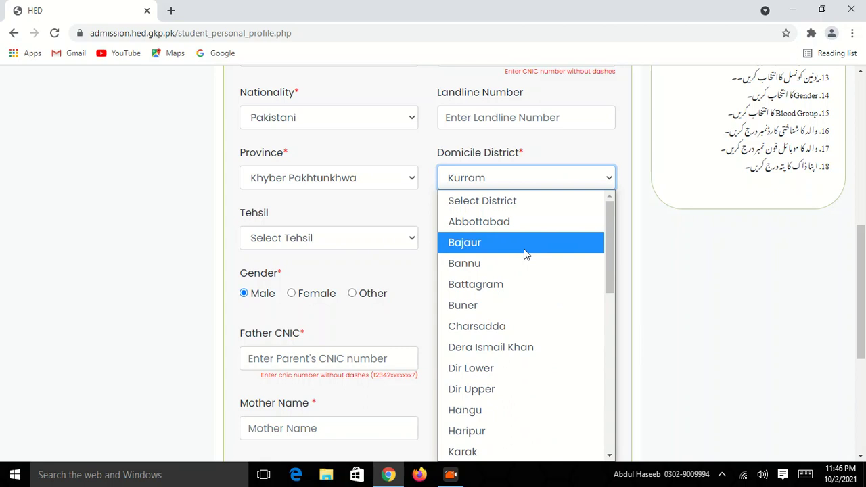
key(k)
key(u)
key(Return)
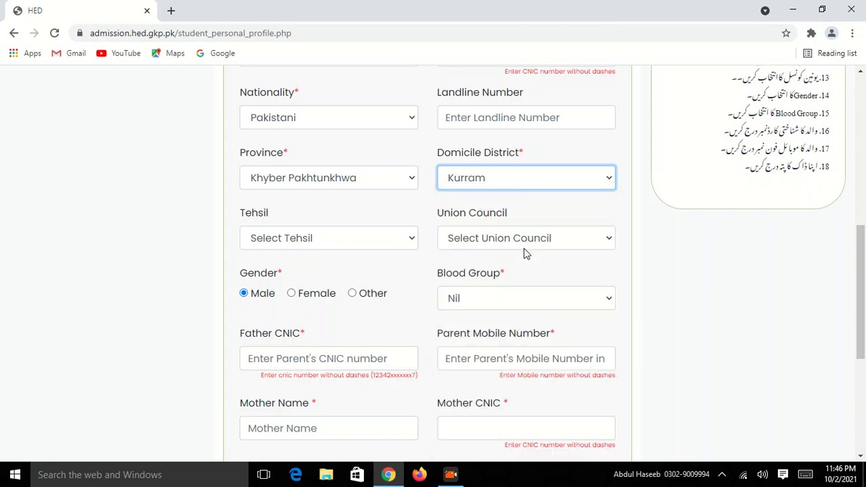
Step: Choose Lower Kurram as the tehsil
click(387, 239)
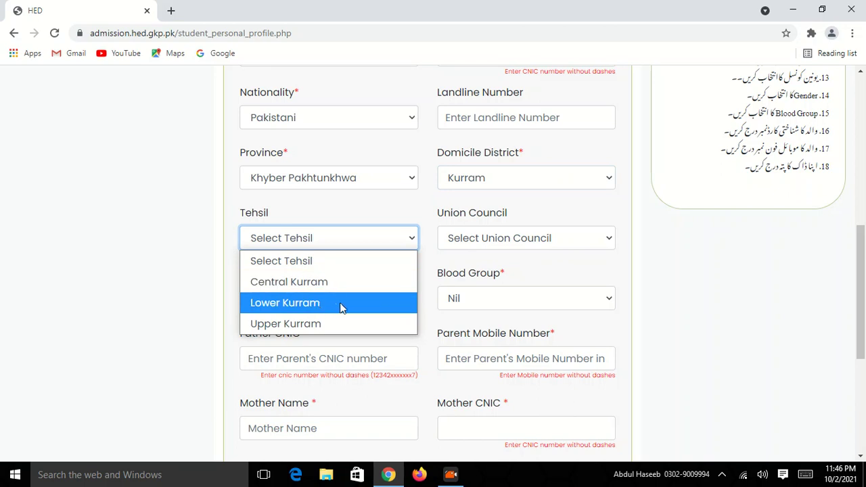
click(301, 309)
scroll(576, 265, down, 1)
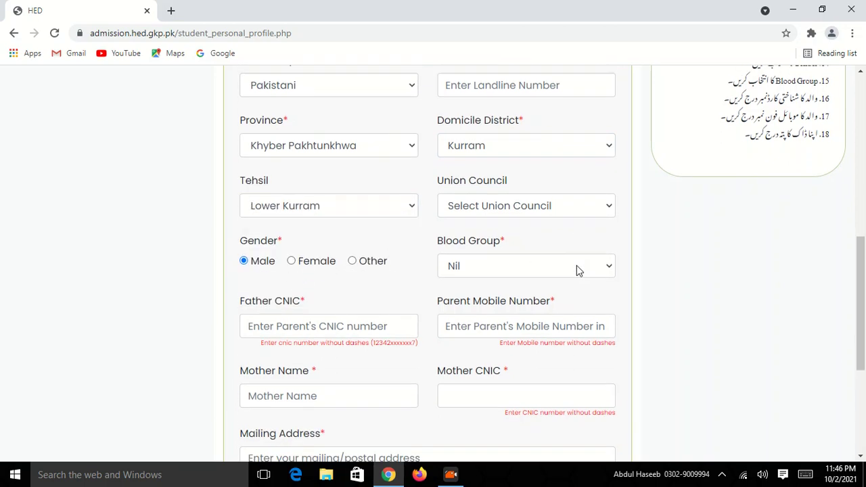
scroll(406, 230, down, 1)
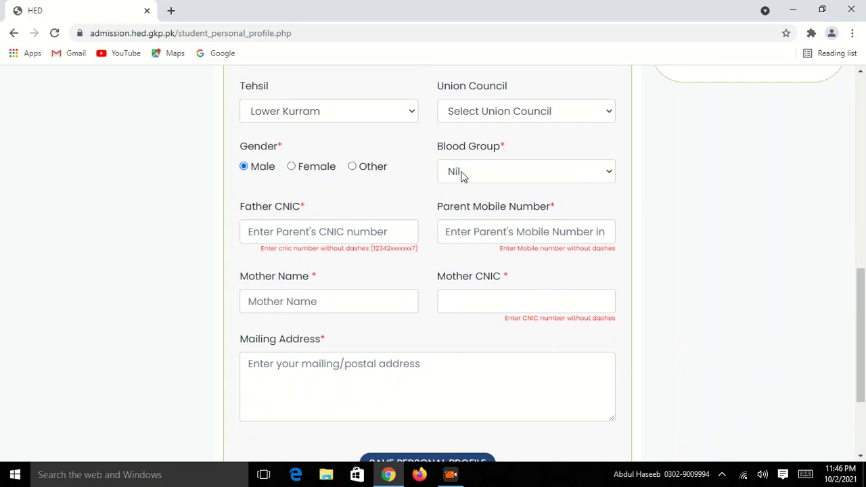
Step: Leave the blood group set to Nil
click(554, 173)
click(554, 173)
click(559, 180)
click(560, 181)
click(559, 181)
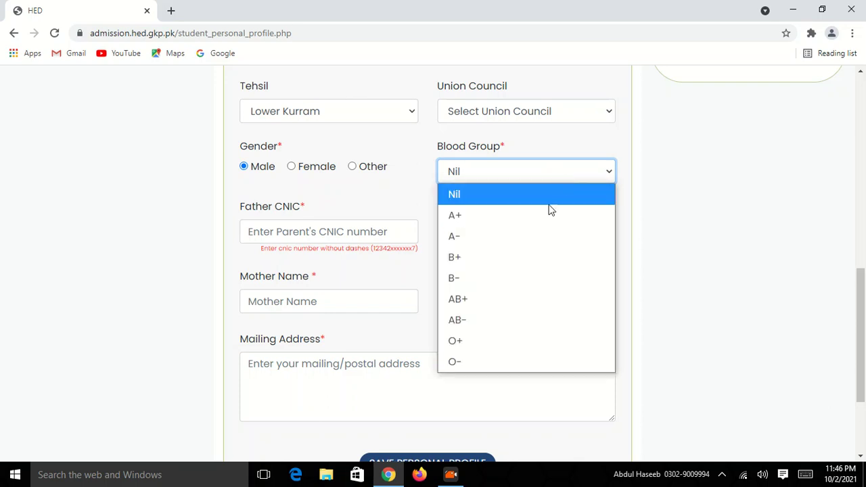
click(493, 171)
click(493, 171)
click(466, 193)
scroll(269, 183, down, 2)
Step: Enter the father's CNIC number and the parent mobile number
click(285, 109)
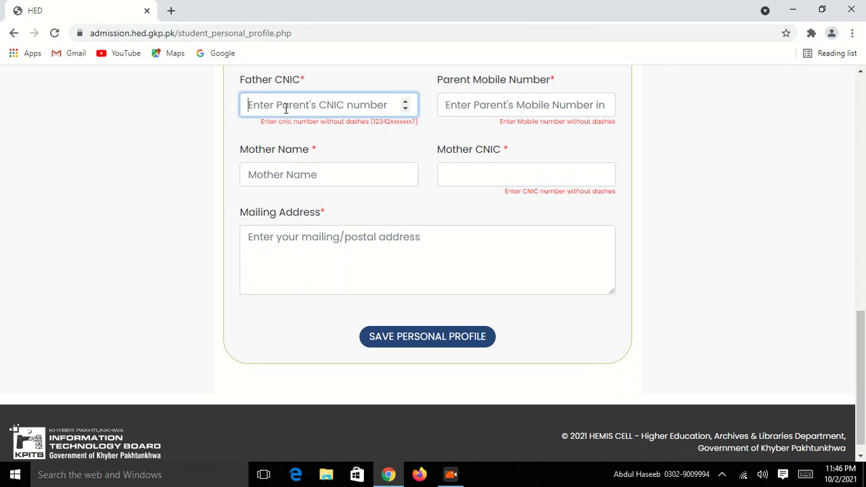
text(2121212123123)
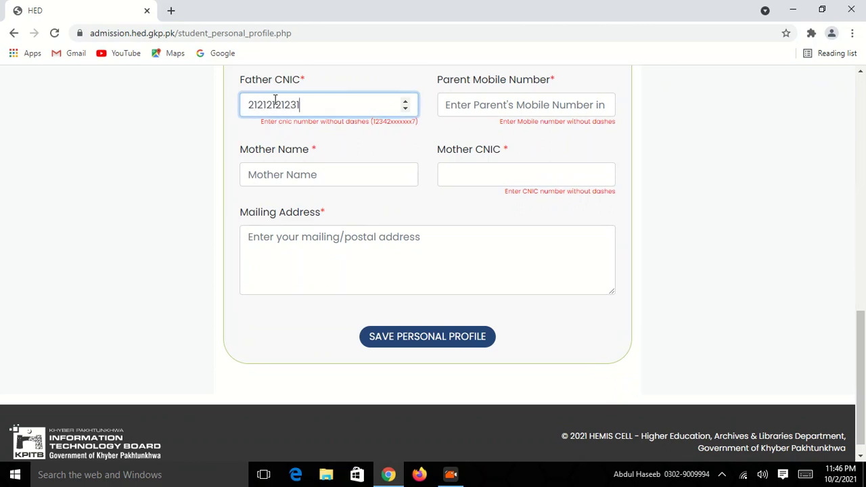
click(512, 98)
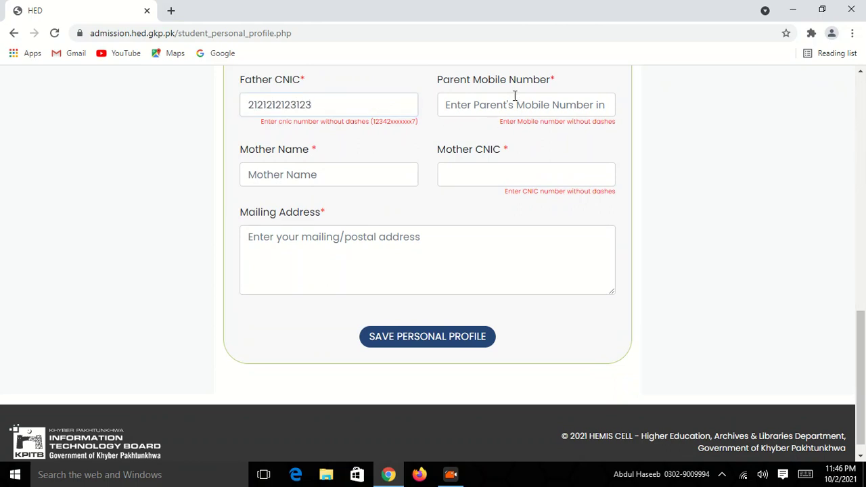
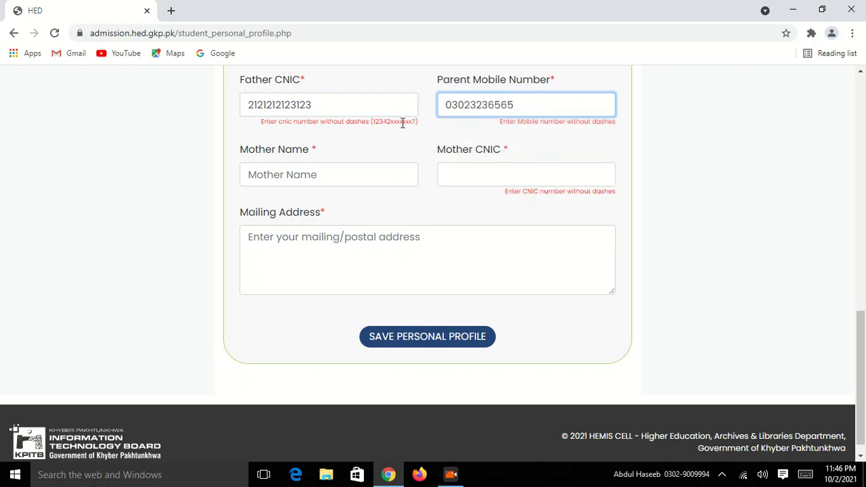
scroll(417, 198, down, 1)
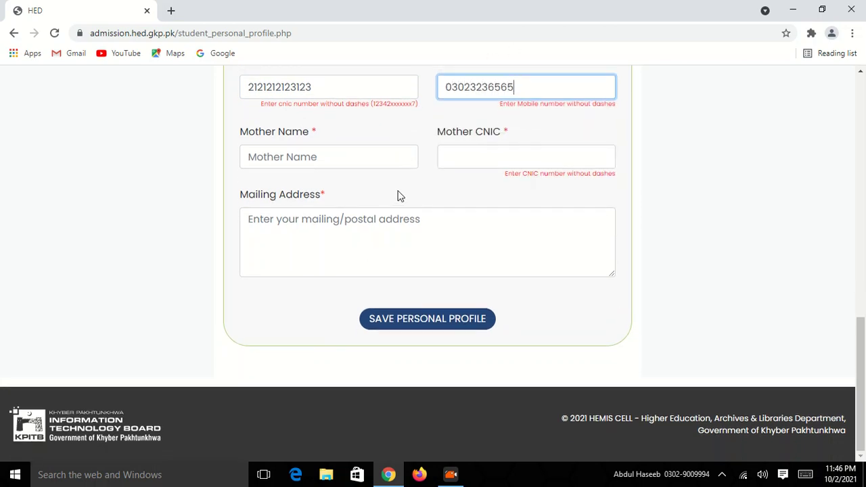
Step: Fill in the mother's name
click(304, 155)
key(Down)
key(Return)
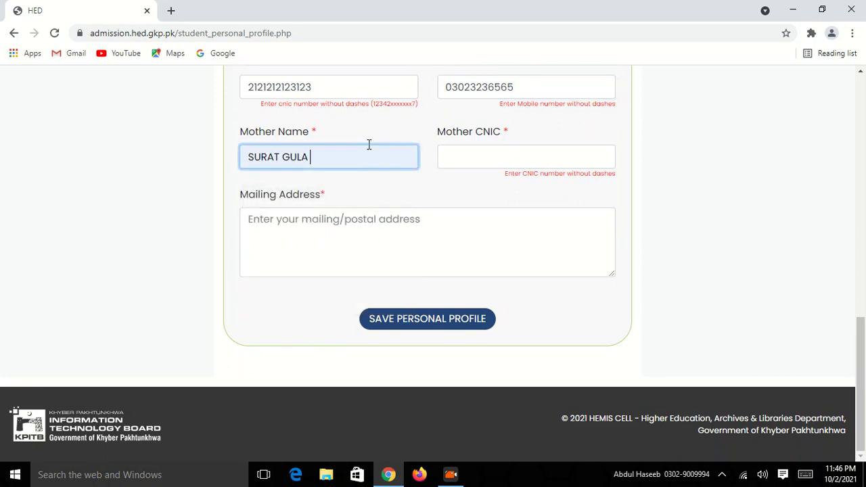
text(gfagfgfg)
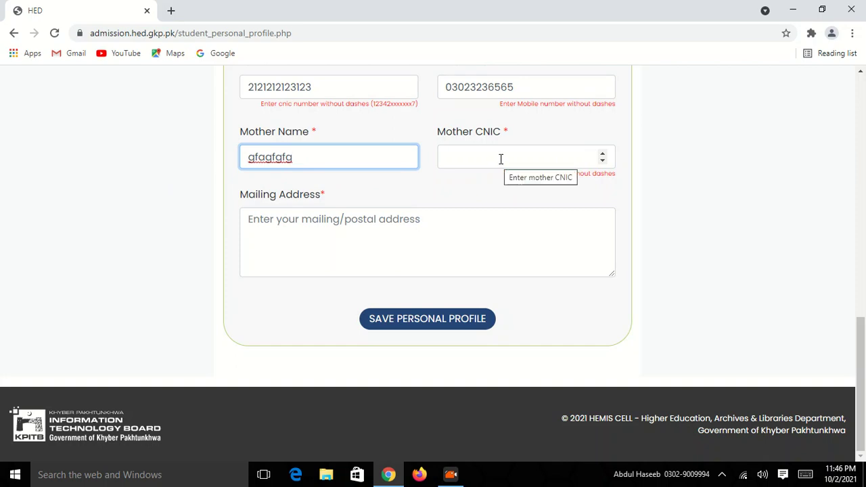
click(450, 474)
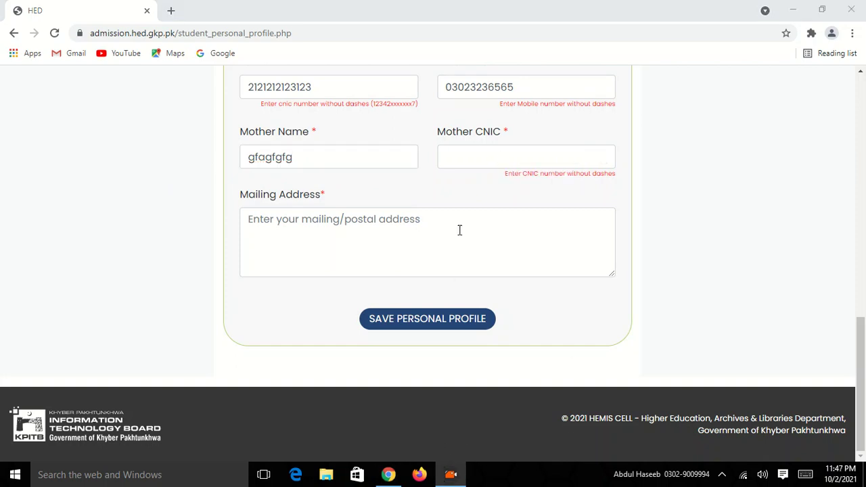
Step: Enter the mother's CNIC number and a mailing address
click(463, 157)
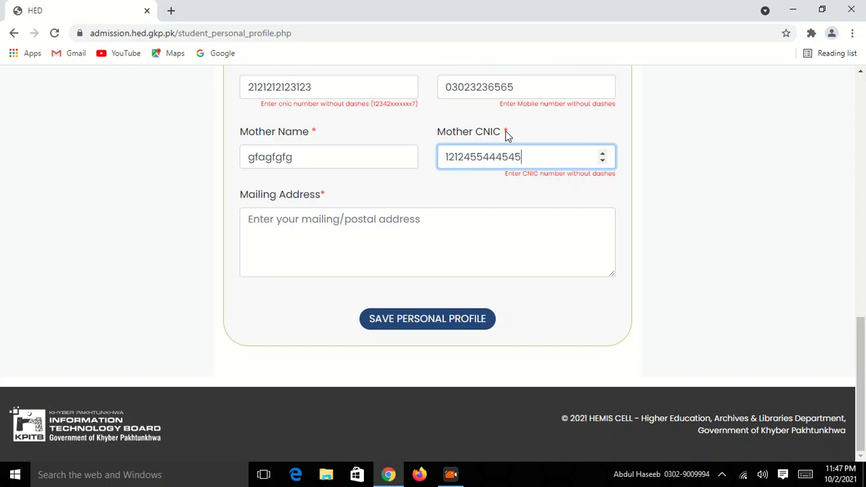
click(417, 242)
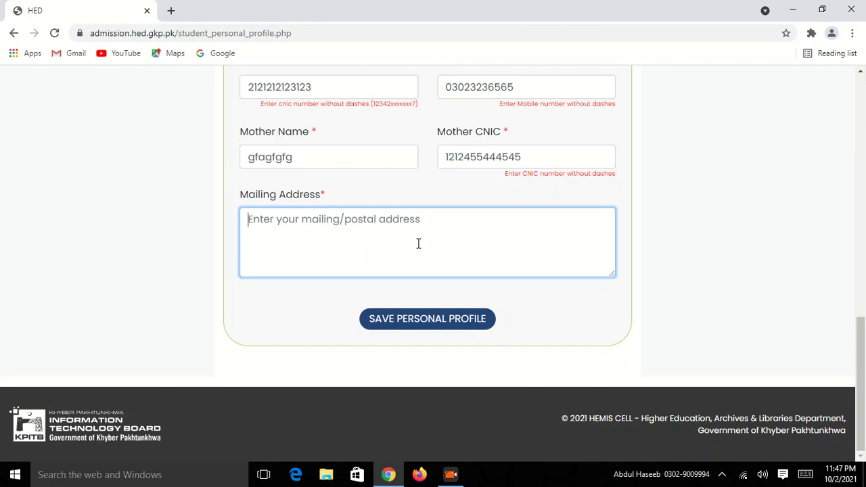
text(dfjkdfjkdjfkd)
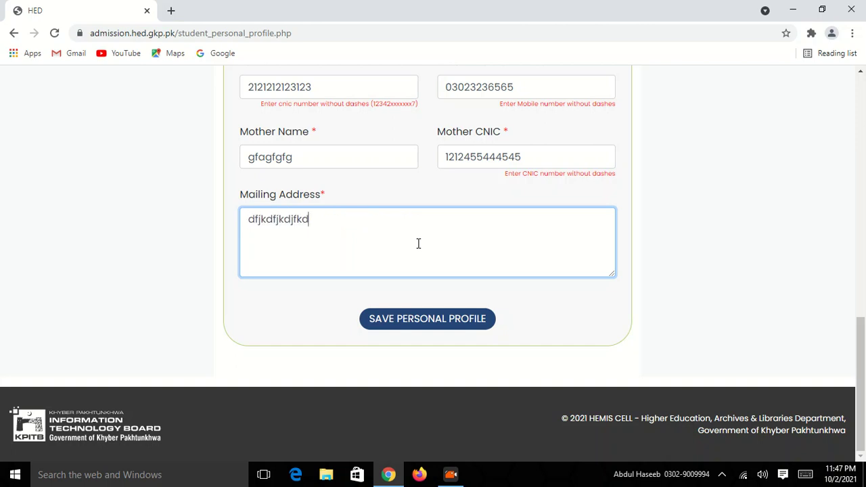
scroll(418, 244, up, 3)
scroll(419, 248, down, 3)
Step: Save and confirm the profile, change the date of birth to 9 March 2005, and save again
click(445, 330)
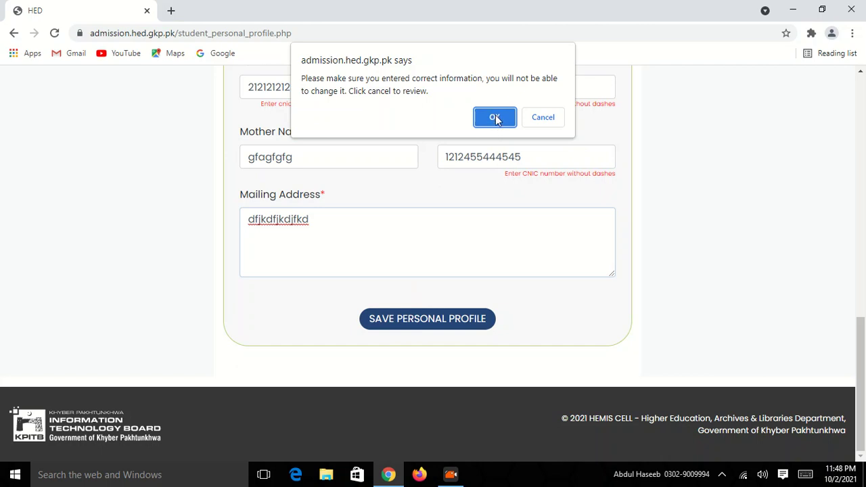
click(495, 119)
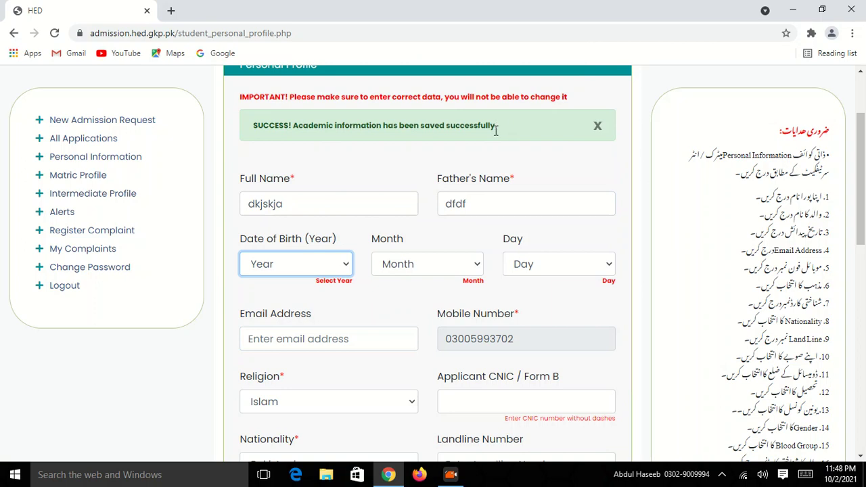
click(346, 266)
click(334, 237)
click(298, 265)
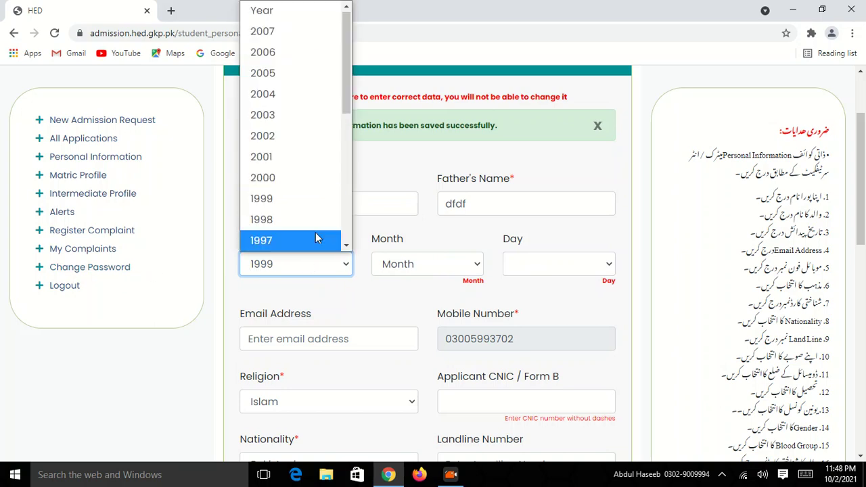
click(310, 73)
click(426, 266)
click(433, 70)
click(581, 273)
click(538, 199)
scroll(530, 271, down, 10)
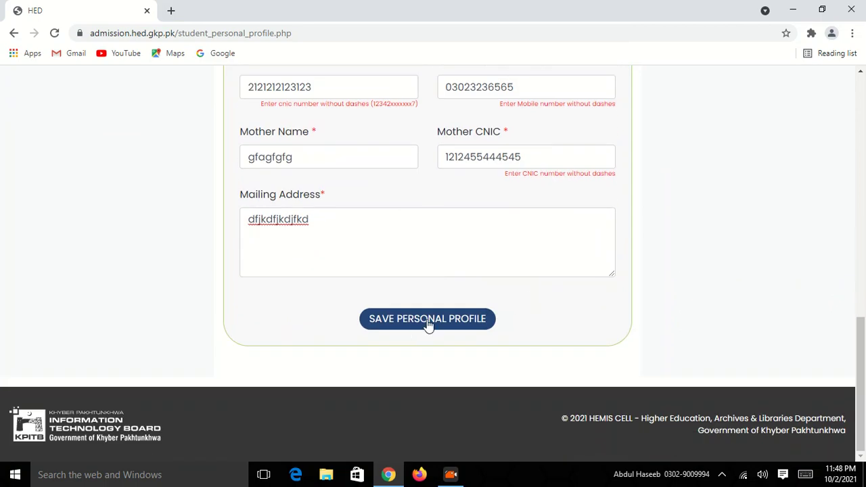
click(429, 325)
Step: Confirm the profile details so the personal profile is saved
click(496, 117)
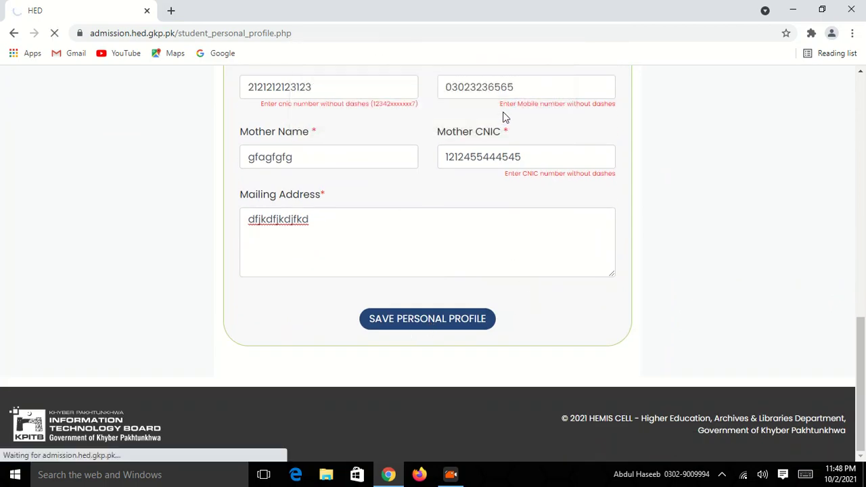
scroll(494, 170, down, 1)
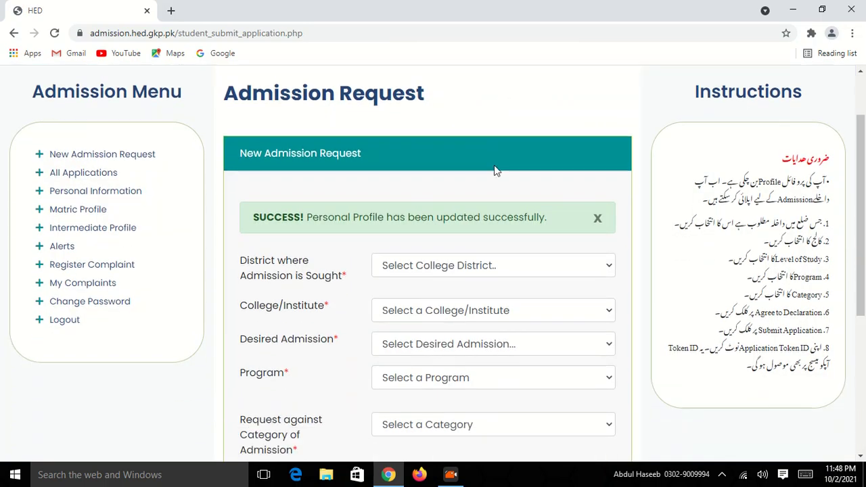
scroll(493, 165, down, 2)
scroll(494, 165, up, 1)
scroll(494, 165, down, 2)
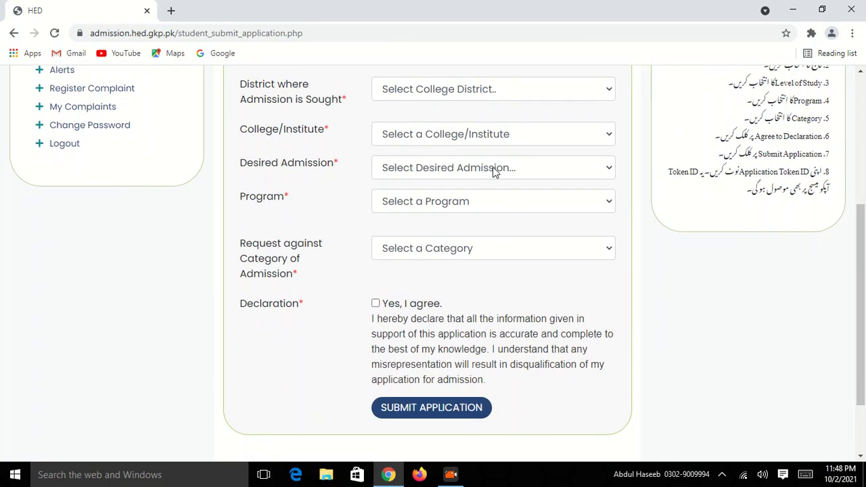
scroll(494, 169, up, 3)
scroll(495, 163, down, 1)
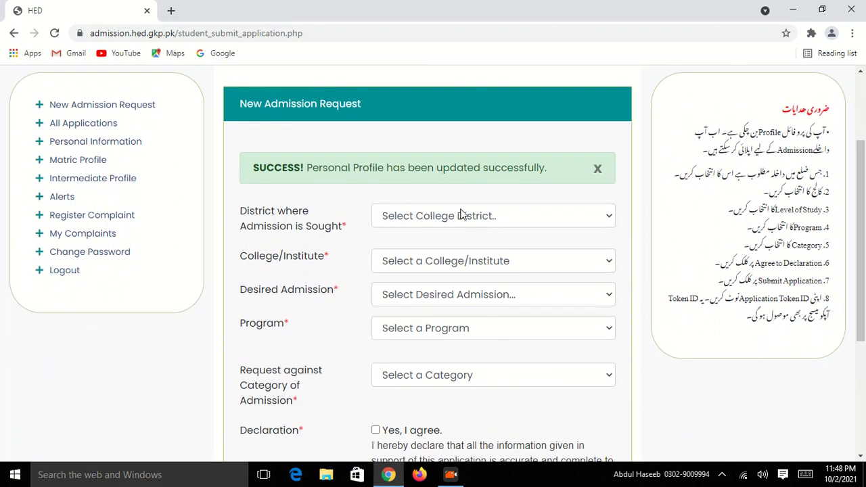
Step: Select Peshawar as the college district on the new admission request
click(600, 220)
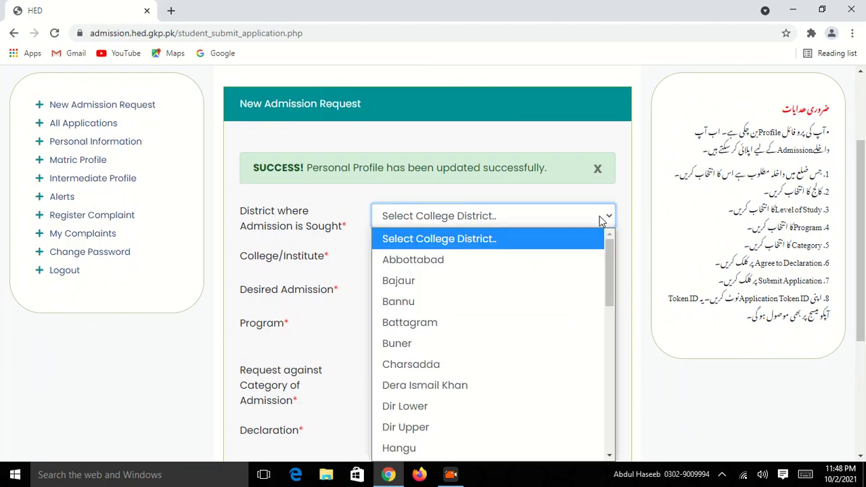
key(p)
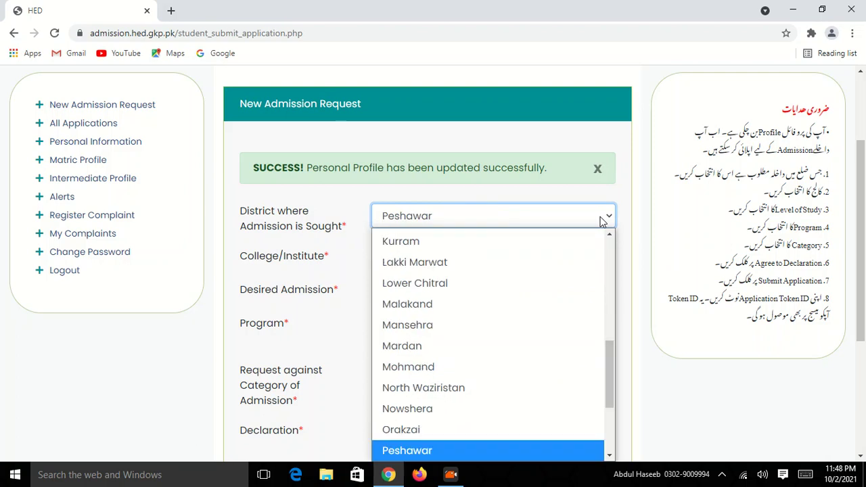
key(k)
key(u)
key(k)
key(u)
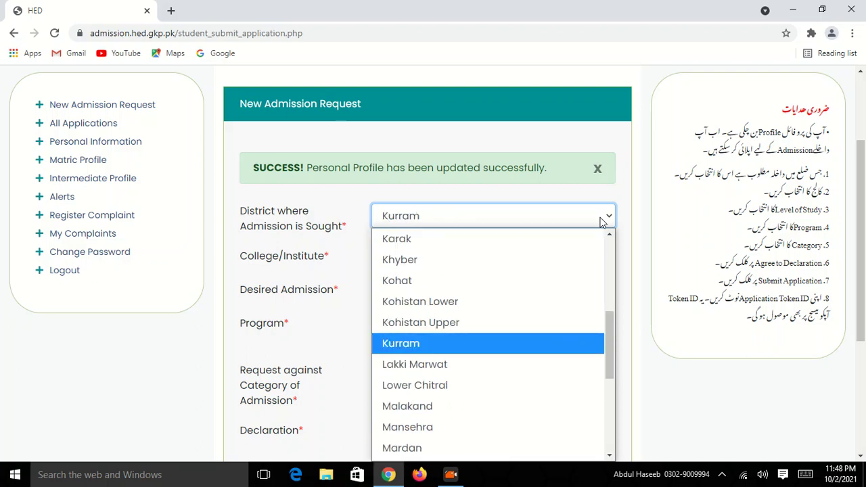
key(b)
scroll(445, 298, down, 4)
scroll(446, 298, down, 3)
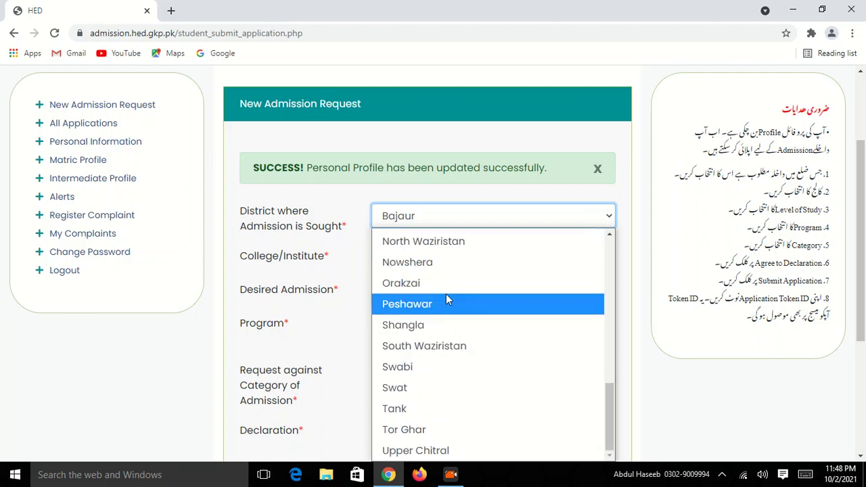
scroll(440, 393, up, 8)
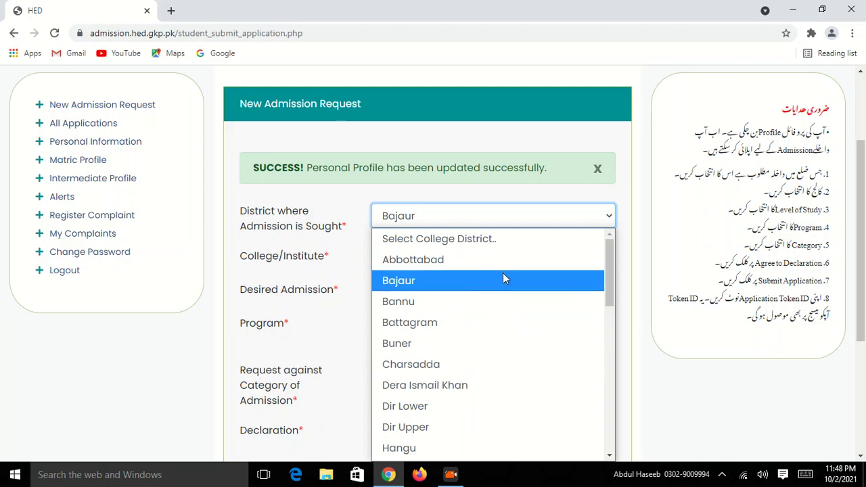
key(p)
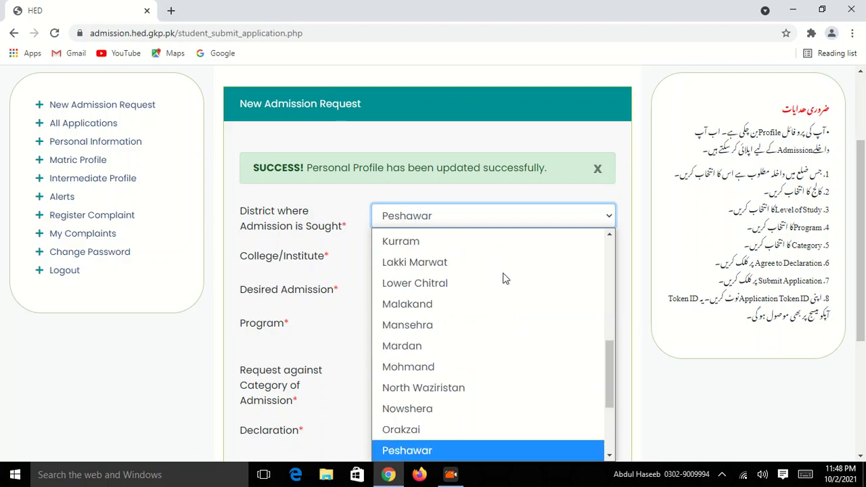
key(Return)
Step: Pick Government College Peshawar from the list of Peshawar colleges under College/Institute
click(353, 293)
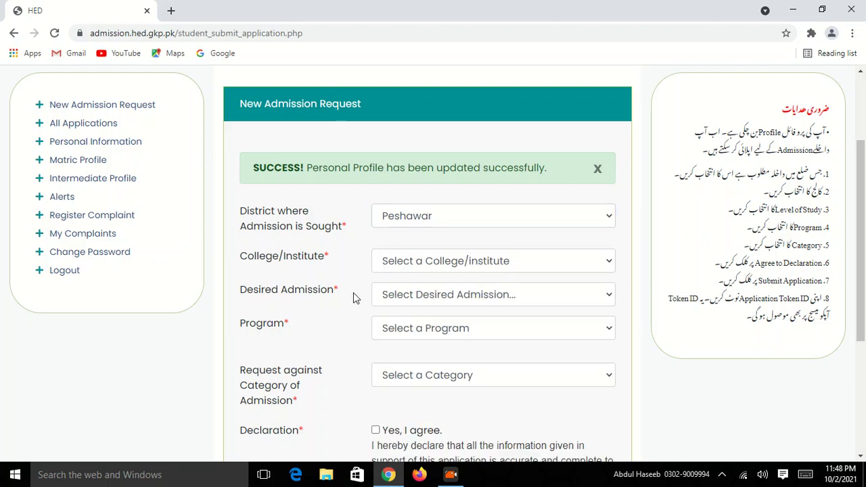
click(526, 268)
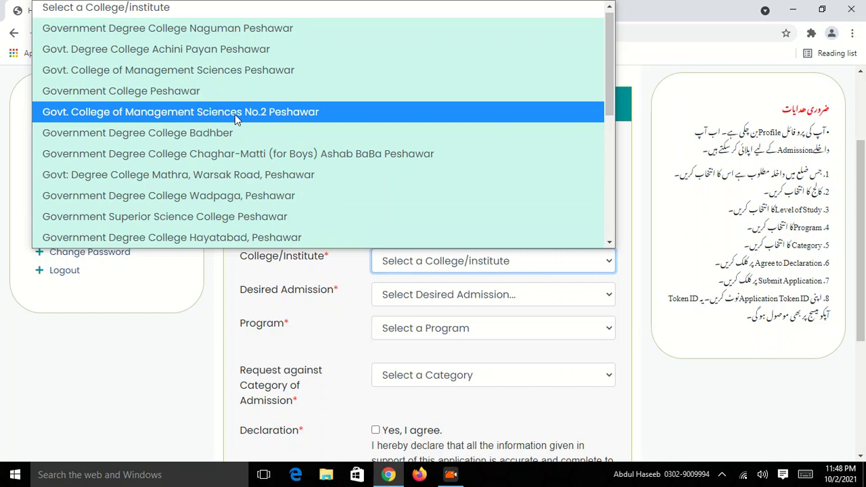
scroll(235, 116, down, 2)
scroll(230, 109, up, 3)
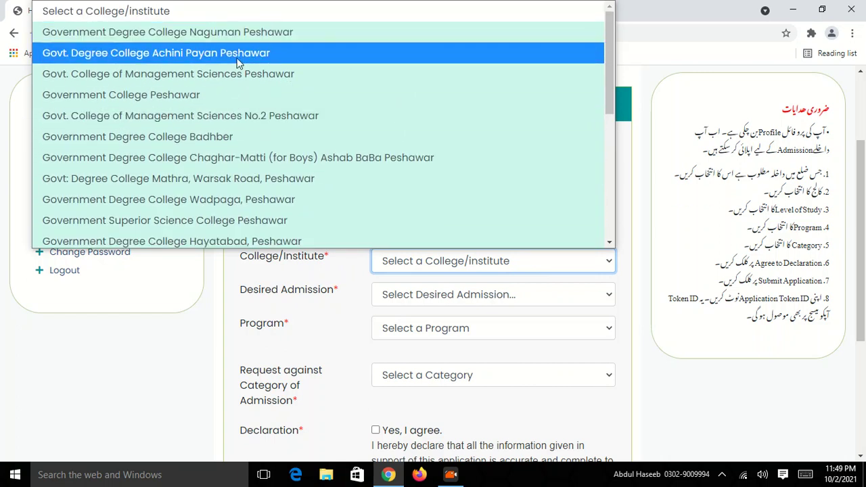
scroll(199, 145, down, 4)
scroll(264, 119, down, 1)
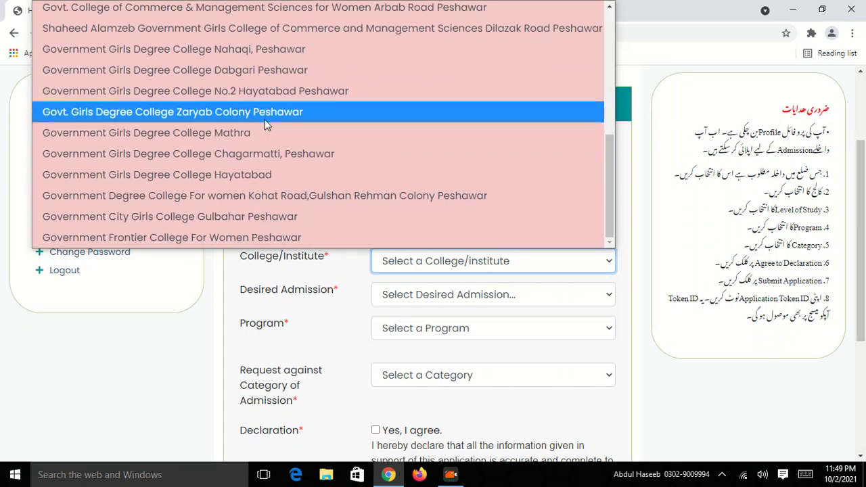
scroll(265, 119, up, 5)
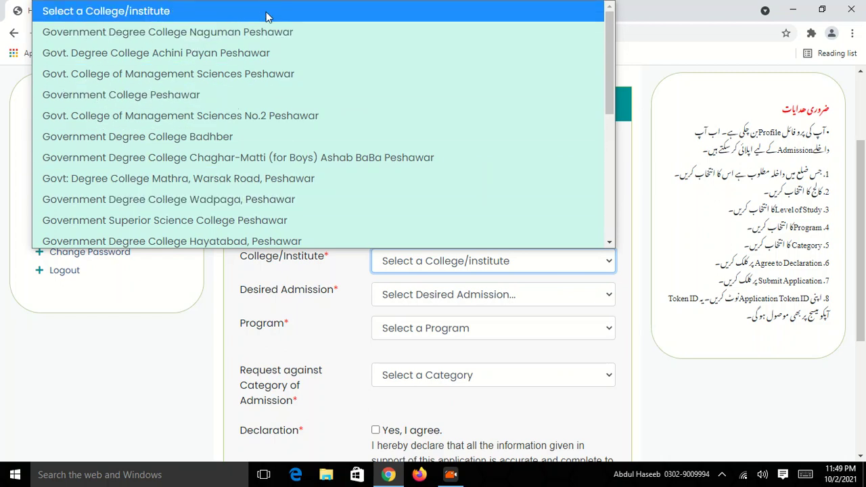
scroll(263, 218, down, 1)
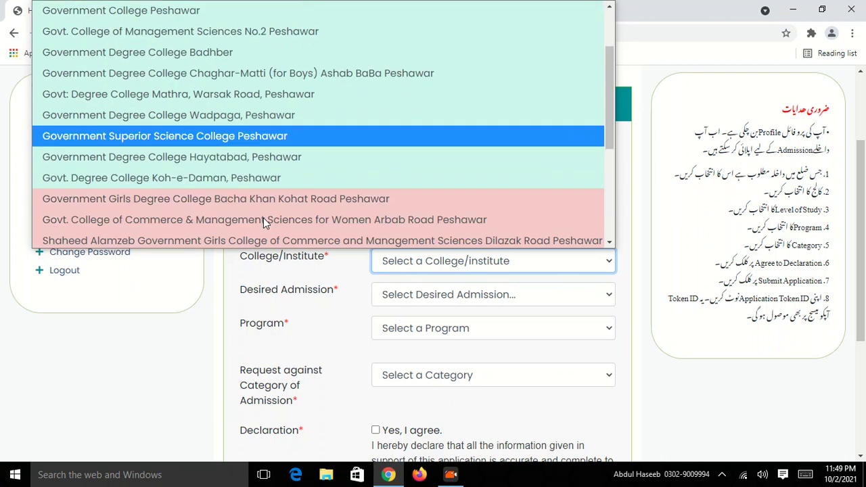
scroll(257, 135, down, 1)
scroll(218, 115, up, 2)
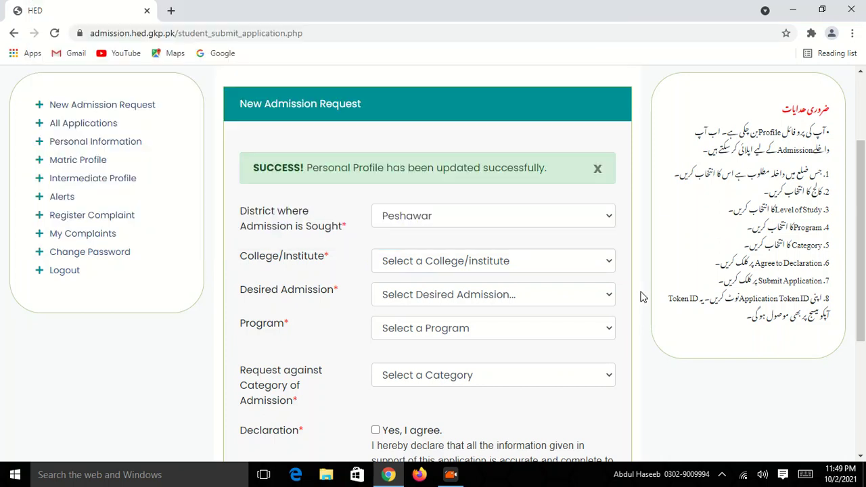
click(641, 296)
click(547, 262)
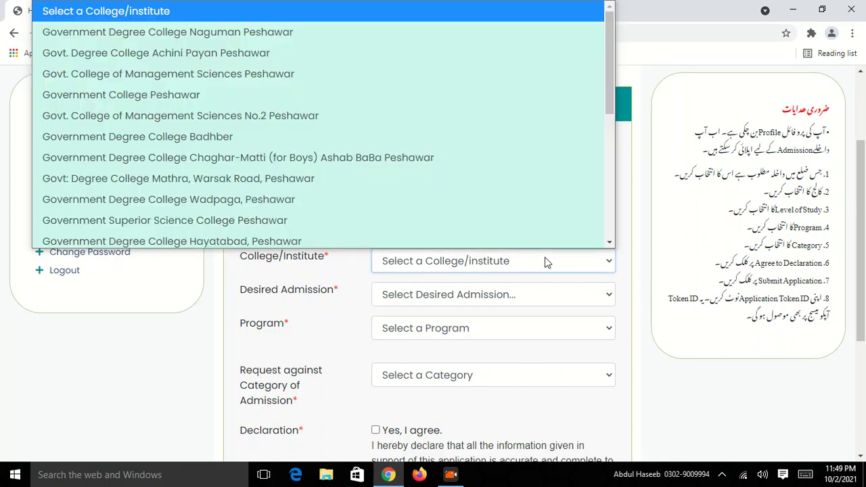
click(103, 88)
scroll(425, 243, down, 1)
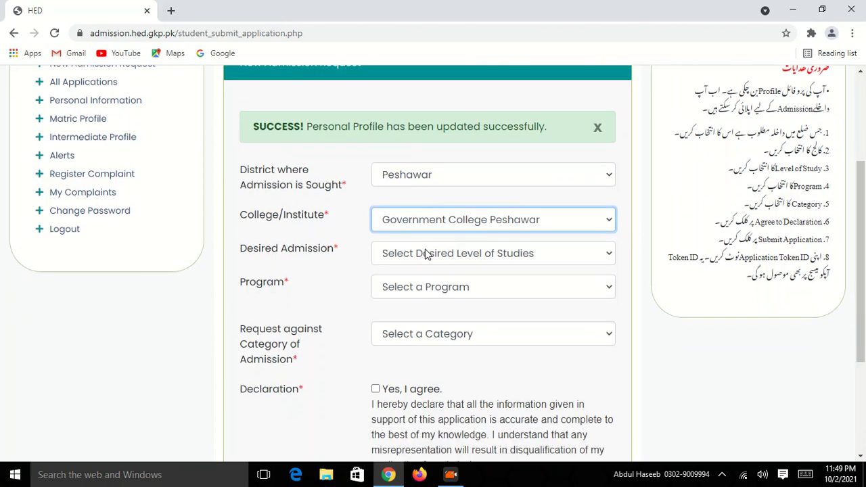
scroll(425, 253, down, 1)
Step: Set Desired Admission to Intermediate/Diploma and Program to Computer Sciences
click(339, 265)
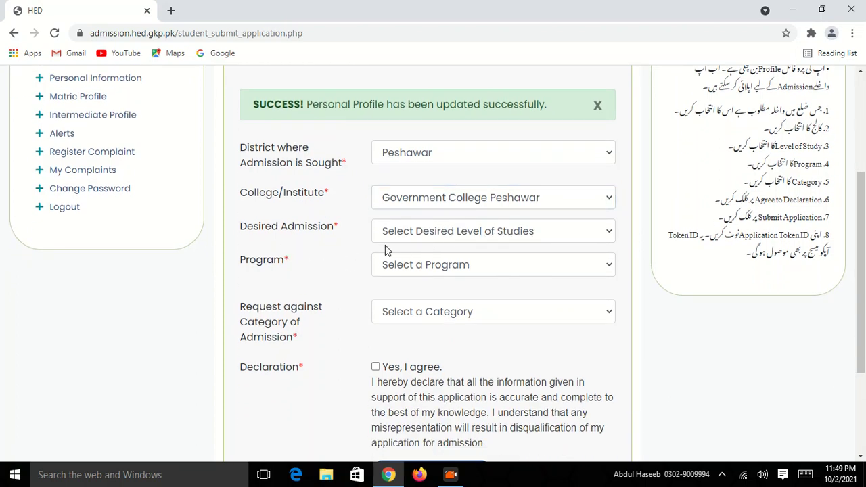
click(552, 237)
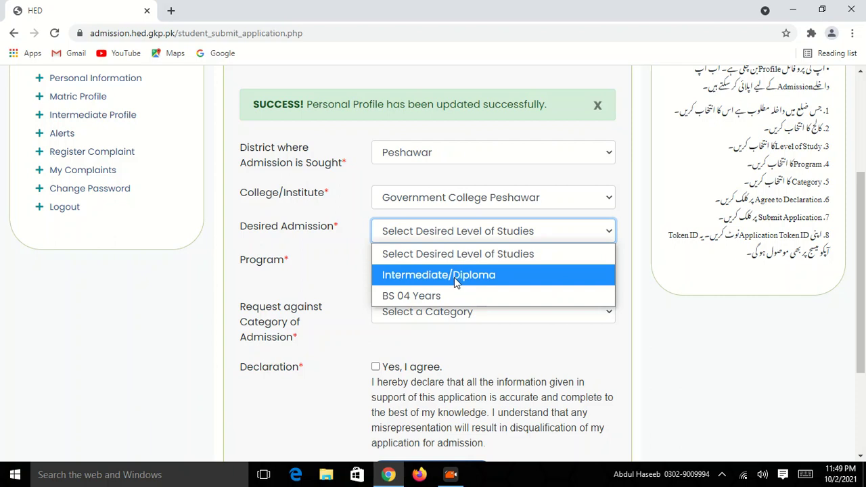
click(454, 279)
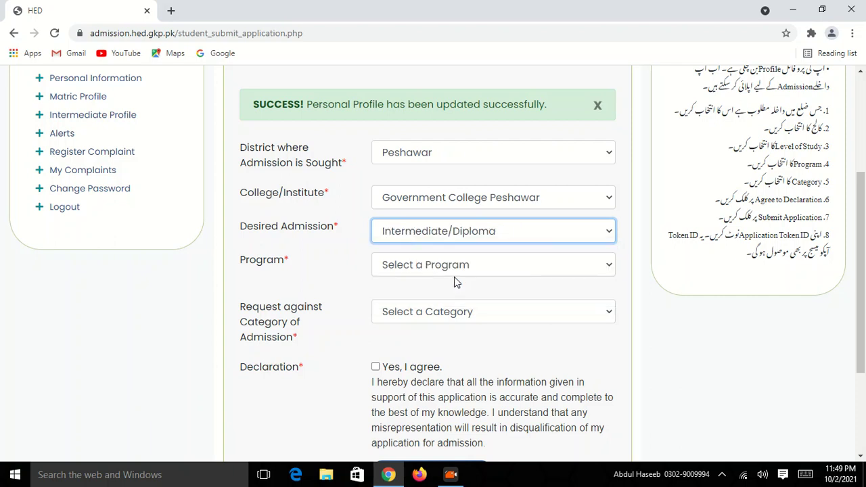
click(472, 265)
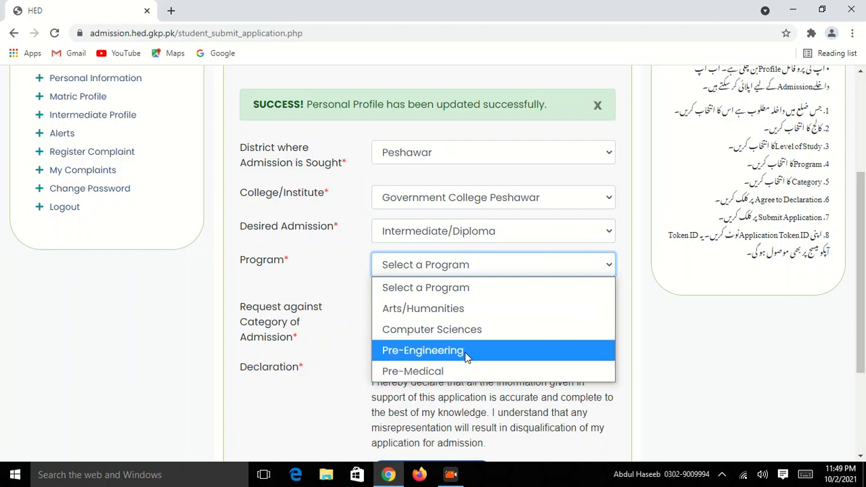
click(334, 287)
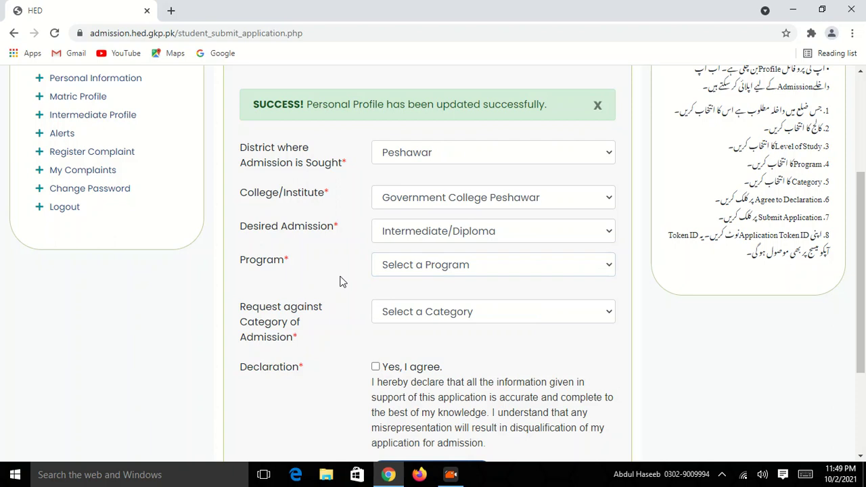
click(545, 266)
click(467, 308)
click(571, 270)
click(555, 329)
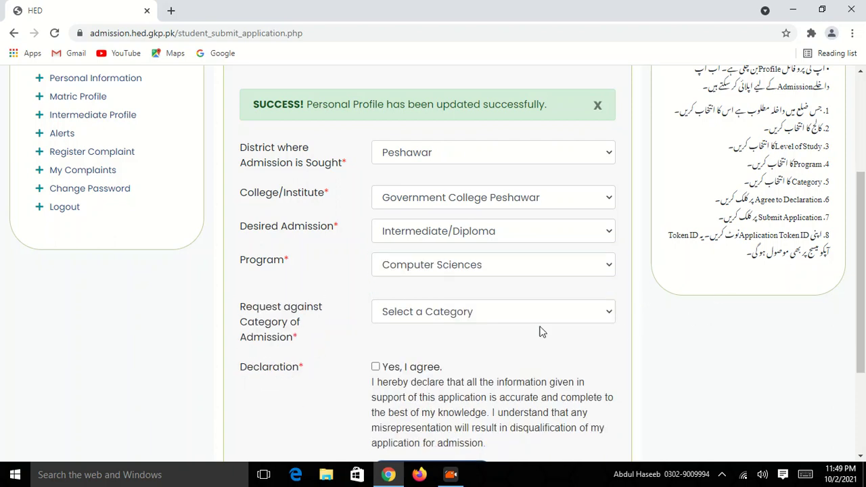
Step: Choose the Non-Local category, agree to the declaration, and submit the application
scroll(500, 298, down, 1)
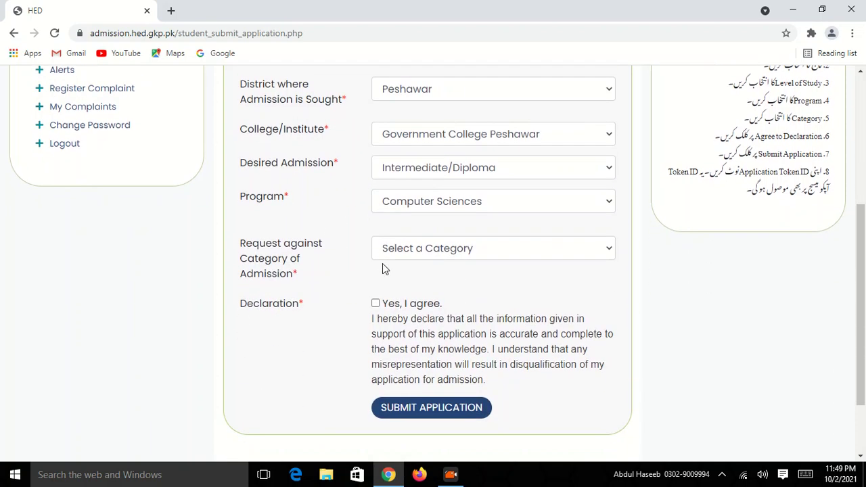
click(604, 255)
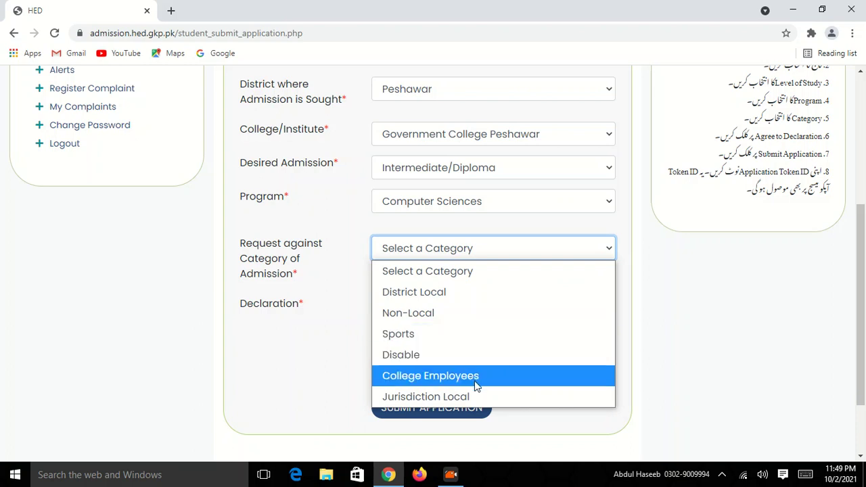
click(472, 313)
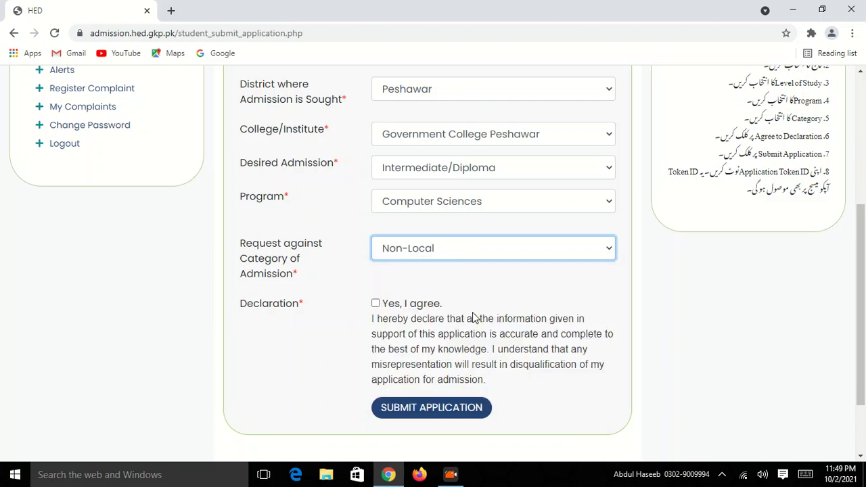
click(376, 305)
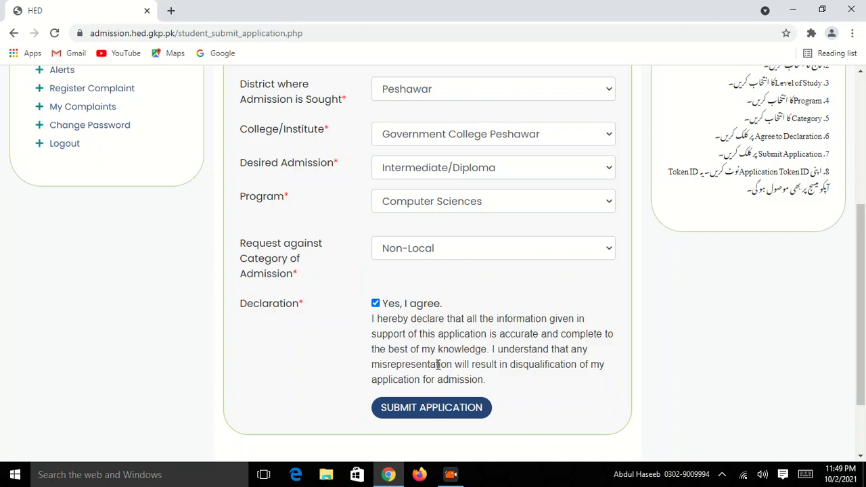
click(431, 407)
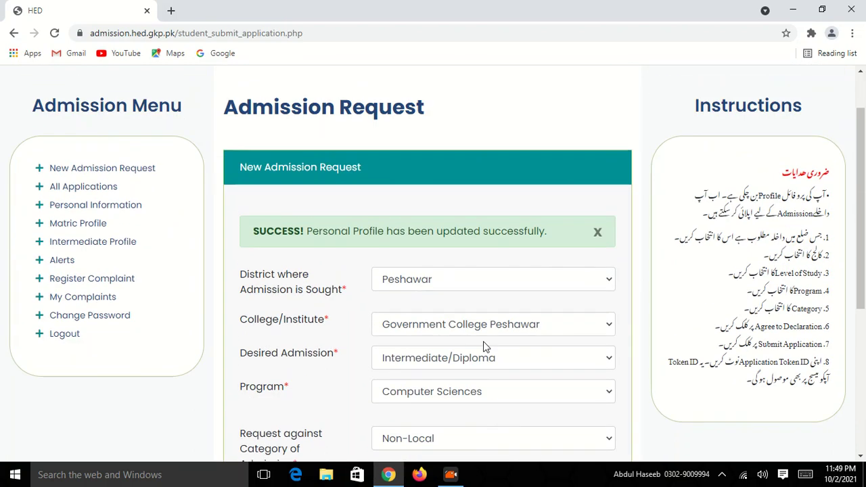
Step: Review the returned form and go back to the District field to change it
scroll(485, 346, down, 5)
scroll(484, 347, down, 1)
scroll(484, 345, up, 3)
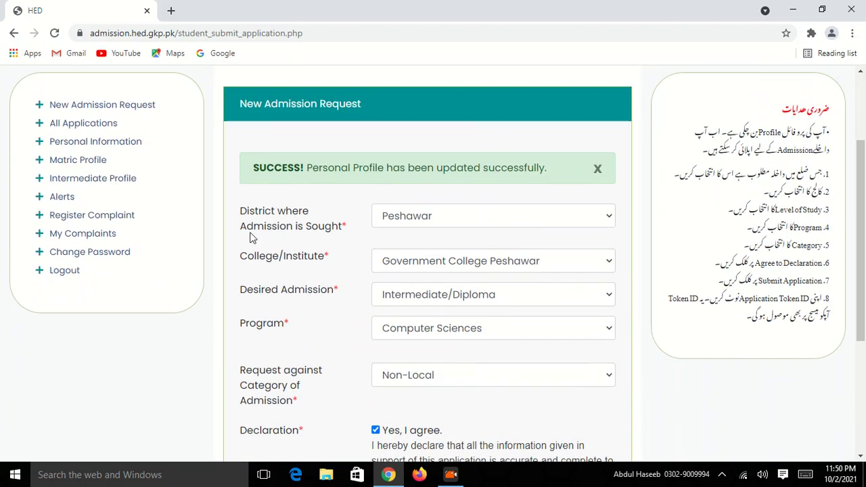
scroll(424, 224, down, 3)
scroll(485, 338, up, 4)
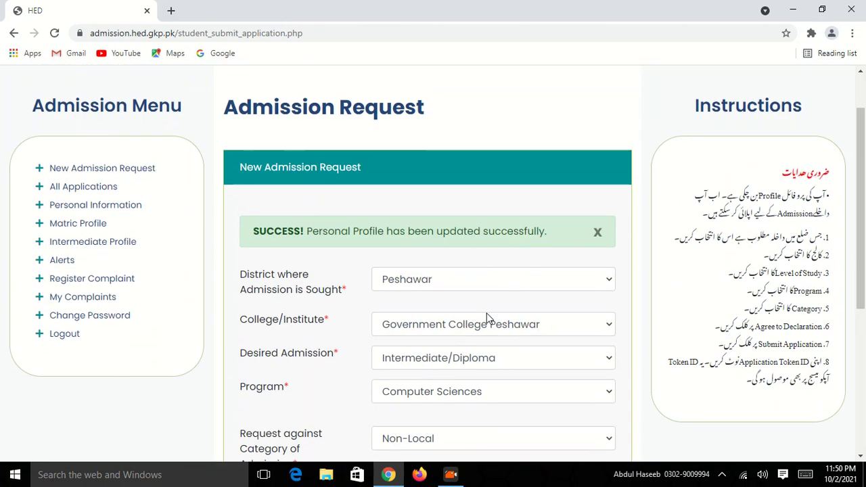
scroll(488, 316, down, 3)
scroll(489, 316, up, 3)
scroll(487, 315, down, 1)
scroll(487, 309, down, 1)
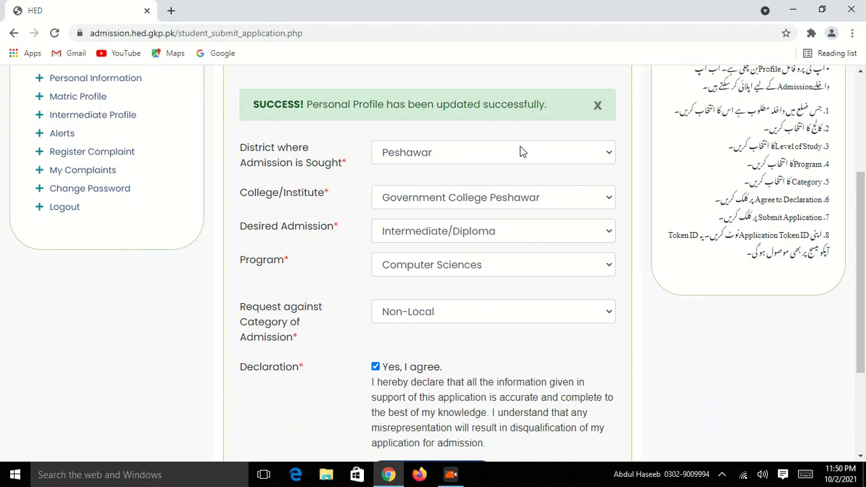
click(521, 156)
Step: Change the district to Kurram and choose Government Degree College Sadda Kurram
text(ku)
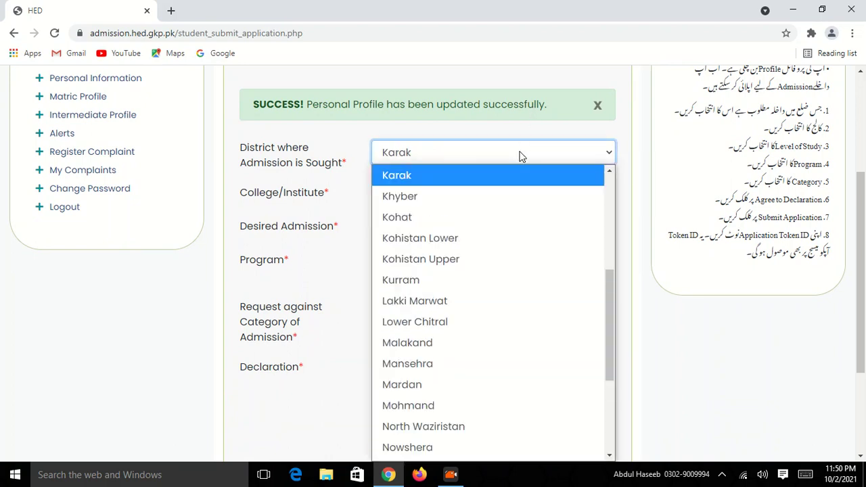
key(Return)
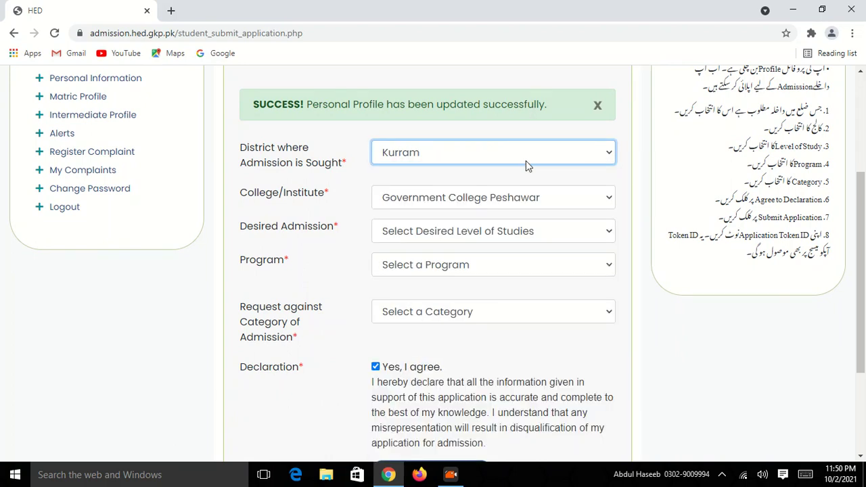
click(586, 203)
scroll(612, 302, down, 3)
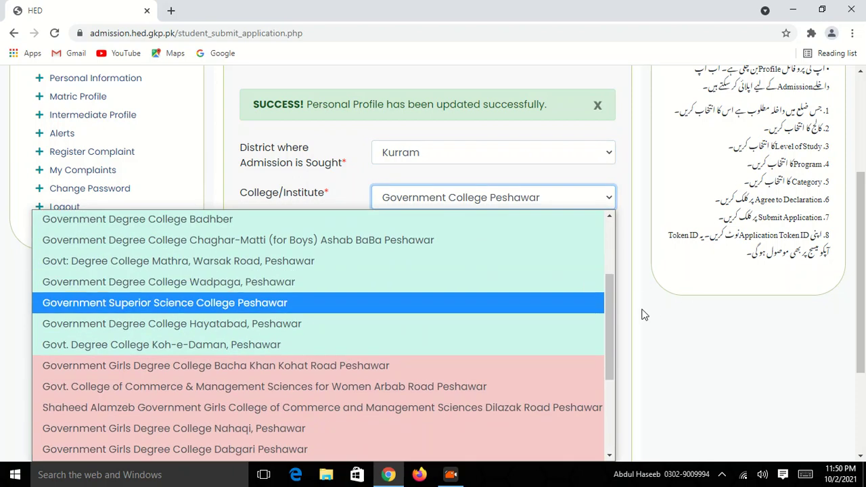
click(617, 272)
click(564, 200)
click(565, 202)
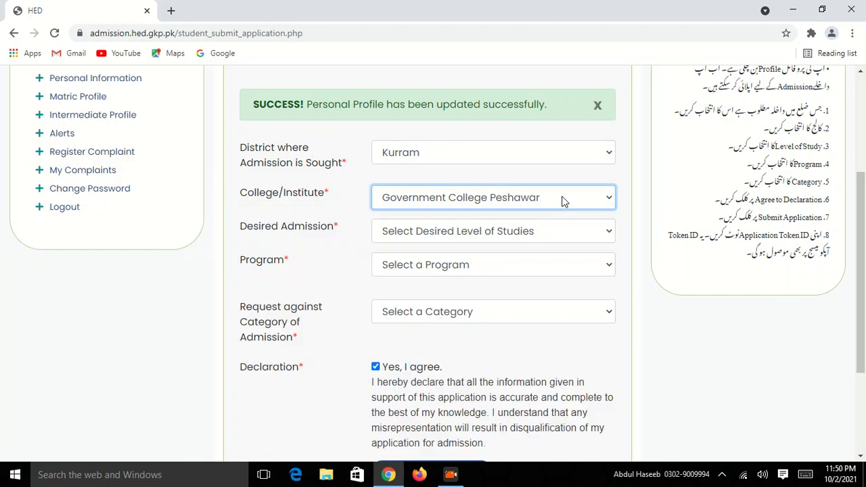
scroll(313, 173, down, 1)
click(362, 180)
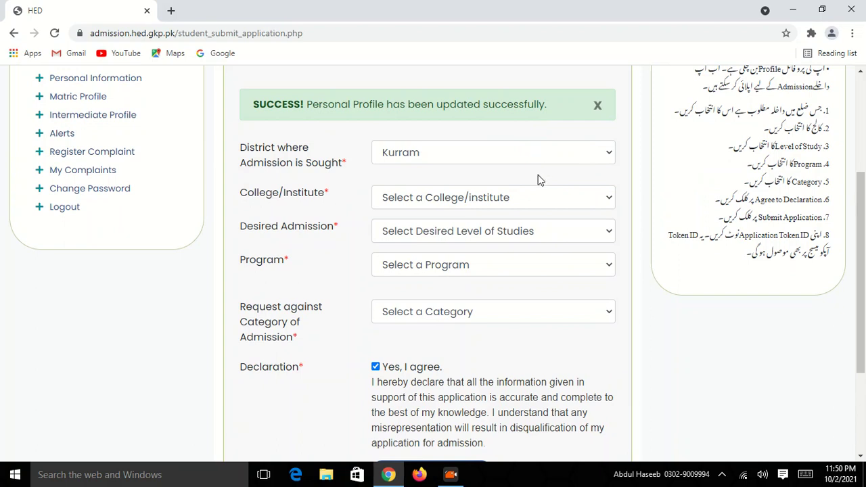
click(537, 200)
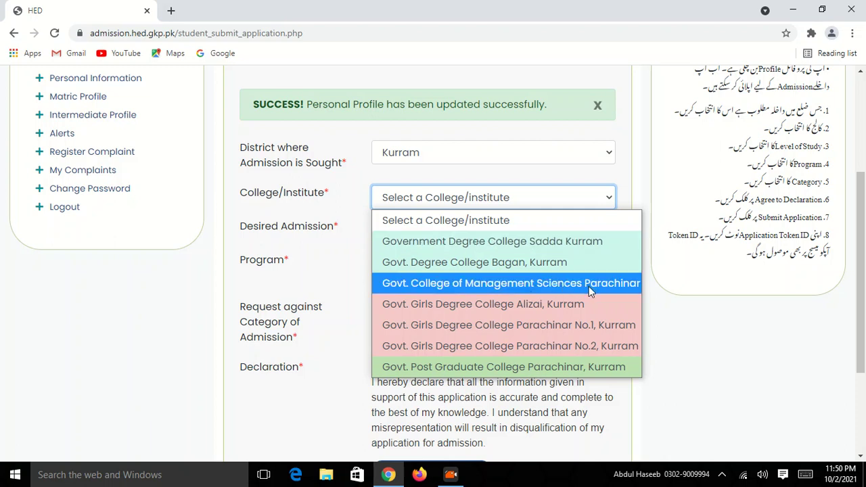
click(552, 241)
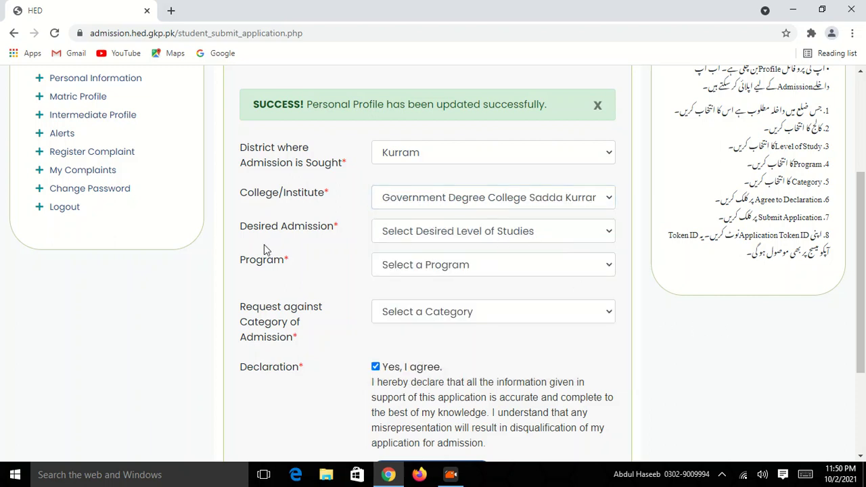
click(519, 236)
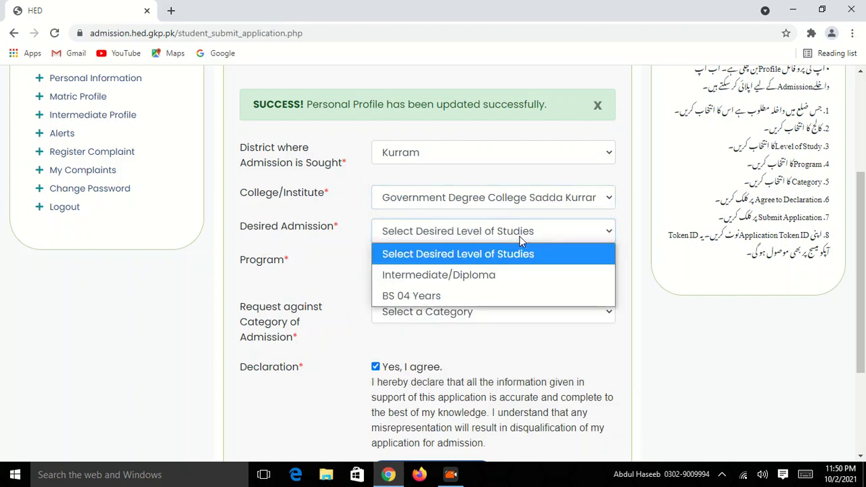
click(471, 277)
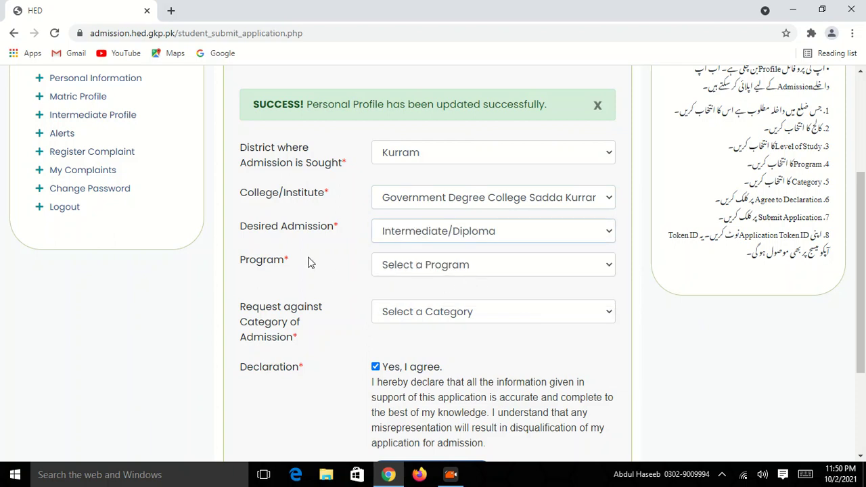
click(567, 266)
click(569, 265)
click(667, 298)
click(532, 273)
click(533, 273)
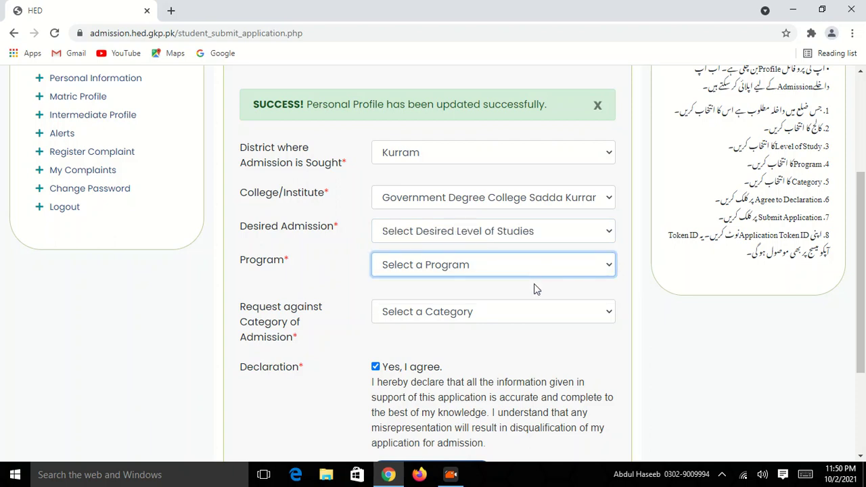
click(557, 234)
click(495, 275)
click(670, 304)
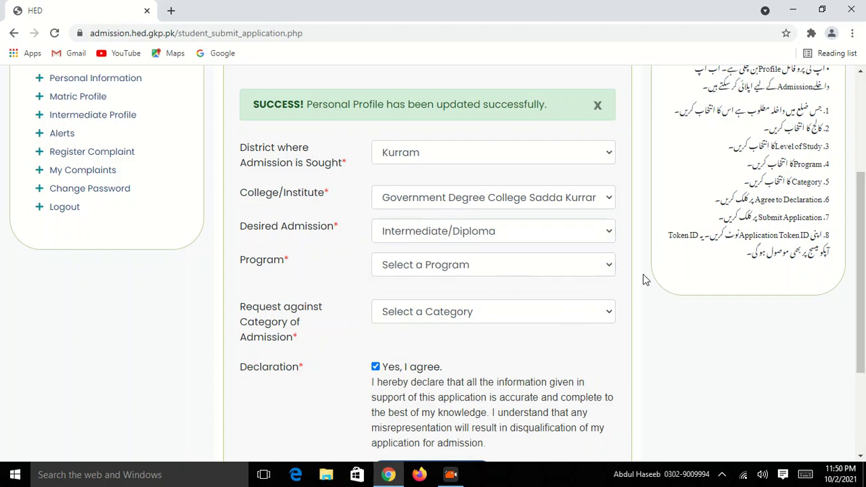
scroll(515, 300, down, 2)
scroll(516, 298, down, 3)
Step: Choose Computer Sciences as the program and District Local as the admission category
click(545, 268)
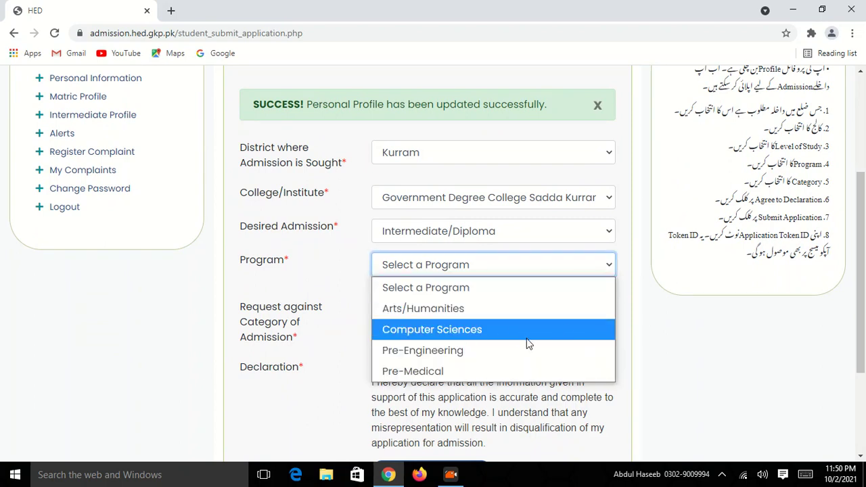
click(478, 330)
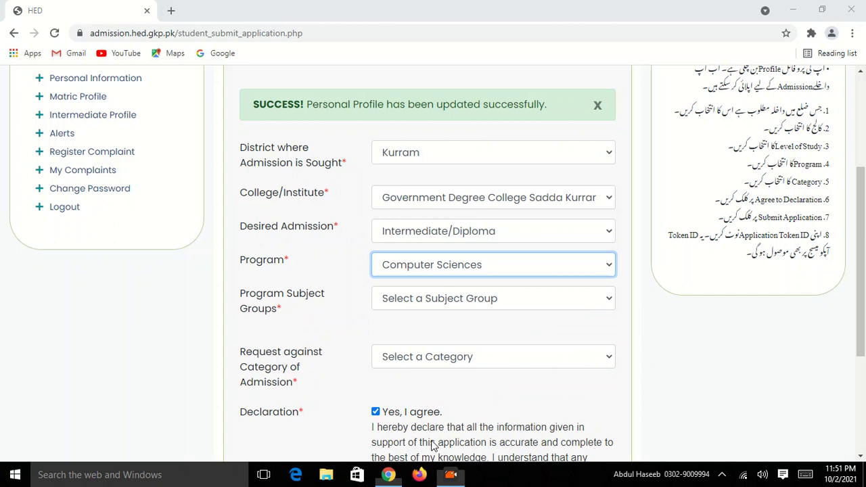
scroll(433, 445, down, 1)
click(477, 293)
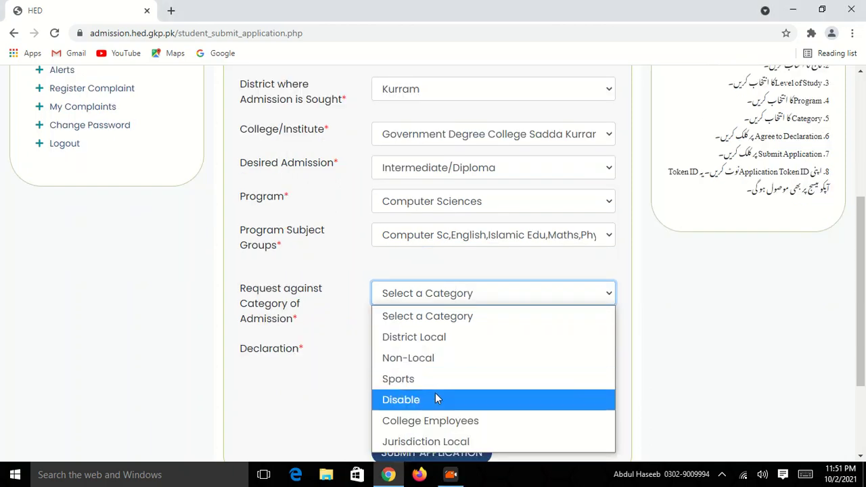
click(478, 337)
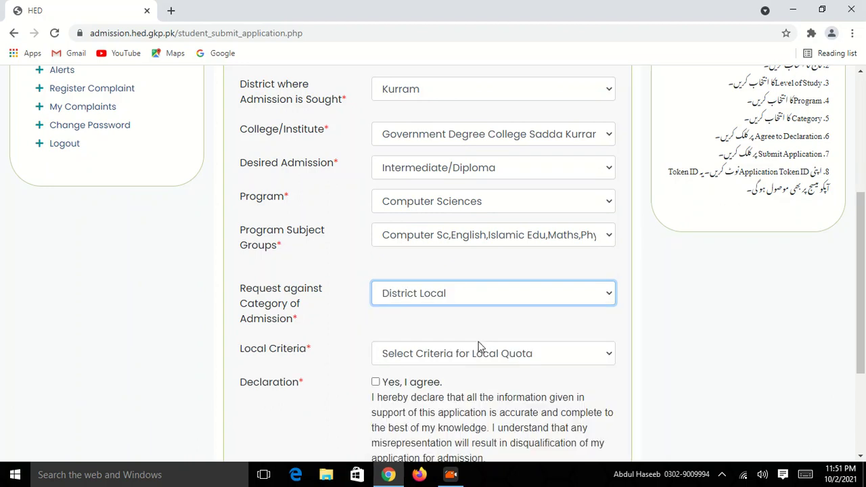
Step: Set Local Criteria to Domiciled of the District and tick 'Yes, I agree'
scroll(477, 346, down, 2)
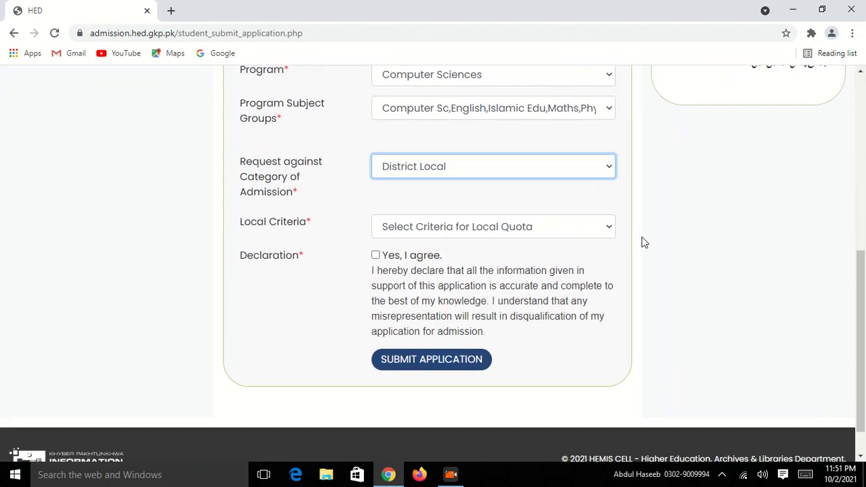
click(574, 227)
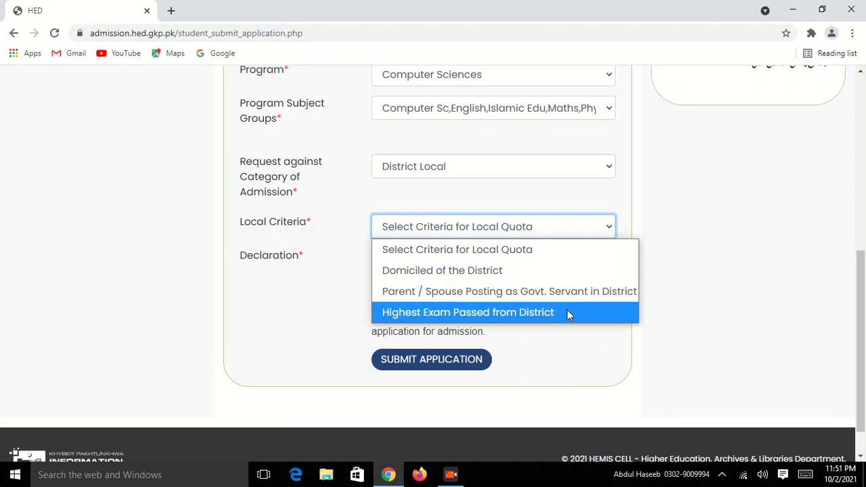
click(512, 271)
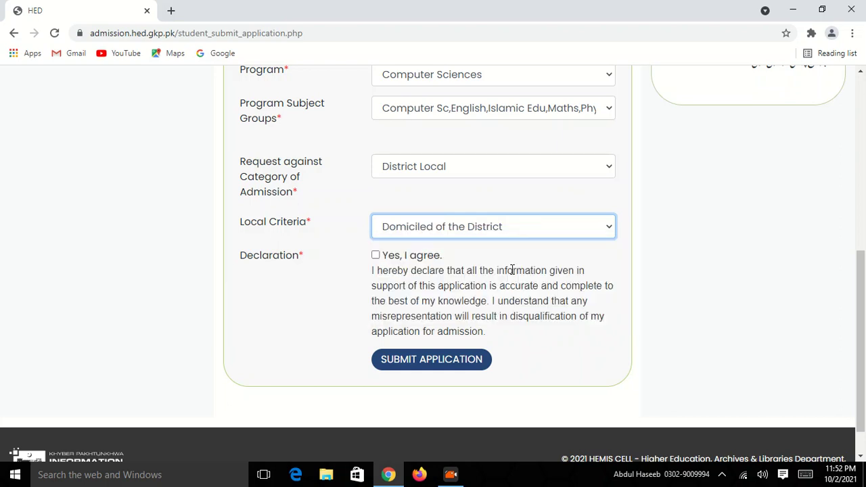
click(377, 256)
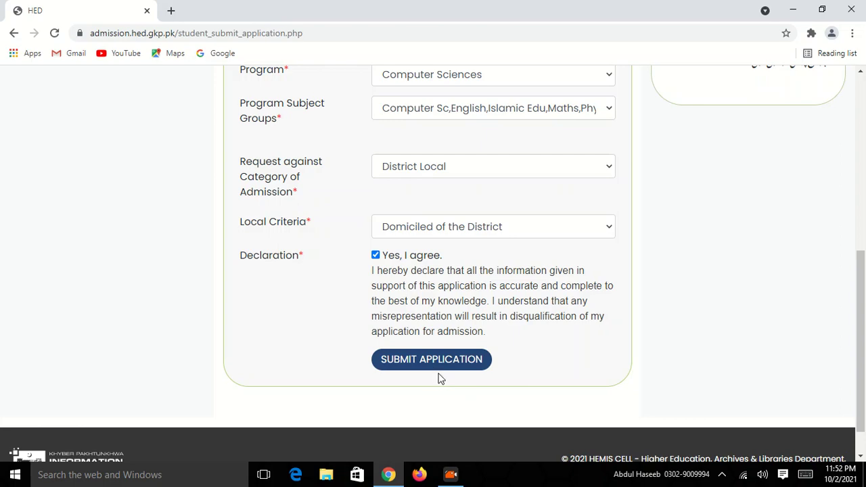
scroll(450, 366, up, 2)
scroll(467, 334, up, 2)
scroll(478, 331, down, 3)
scroll(477, 330, up, 3)
scroll(478, 329, down, 5)
scroll(479, 329, up, 4)
scroll(480, 328, down, 4)
scroll(479, 328, up, 4)
scroll(479, 326, down, 3)
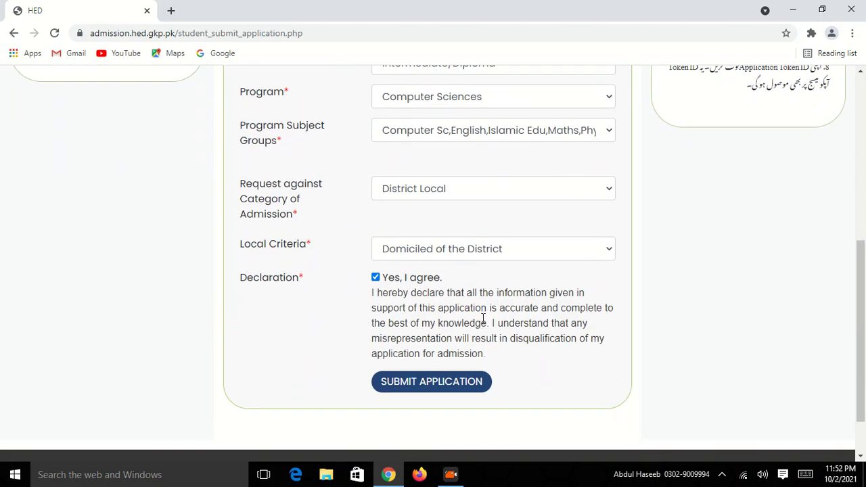
scroll(487, 308, down, 2)
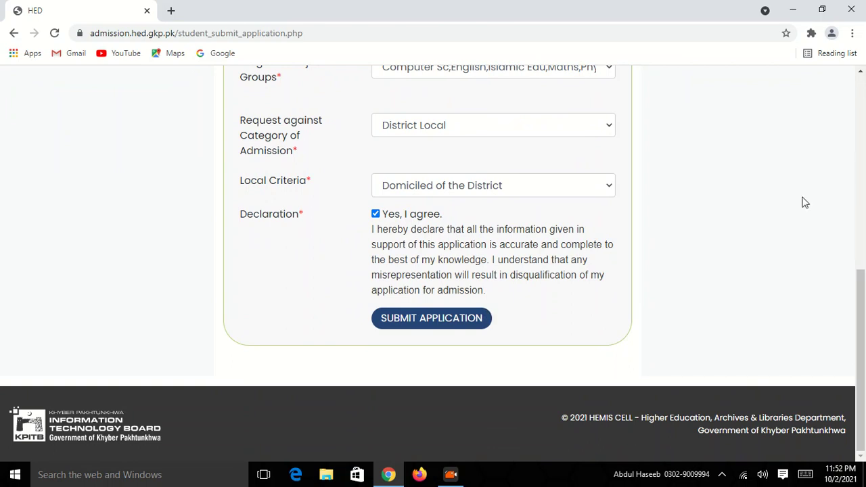
Step: Submit the application, review the Sadda Kurram confirmation page, then submit to pay the processing fee
click(443, 323)
scroll(455, 311, down, 4)
scroll(457, 309, up, 4)
scroll(486, 279, down, 1)
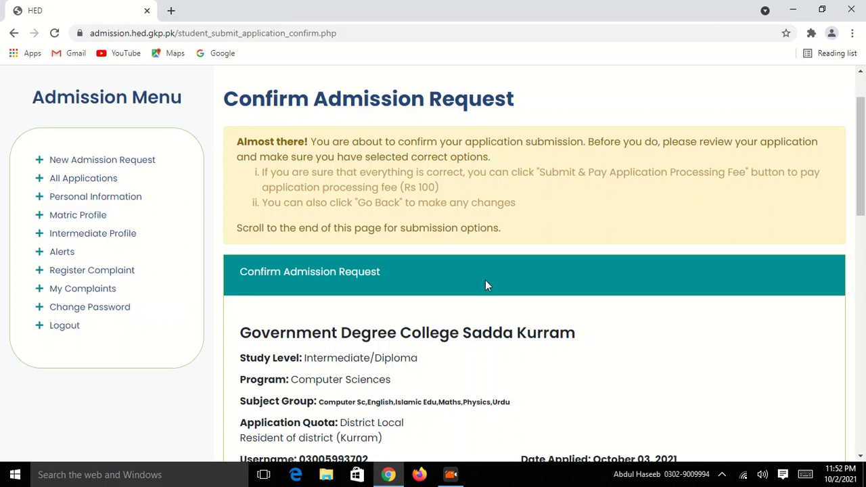
scroll(485, 280, down, 5)
scroll(485, 282, down, 10)
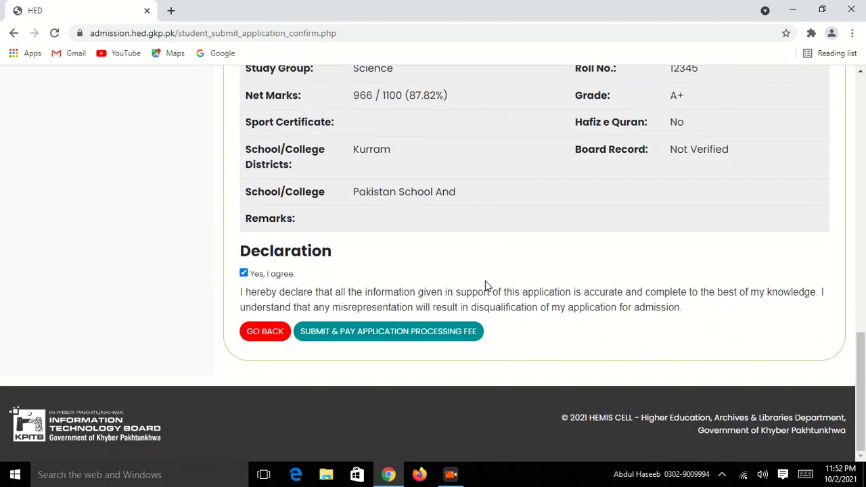
scroll(450, 305, up, 5)
scroll(450, 305, down, 3)
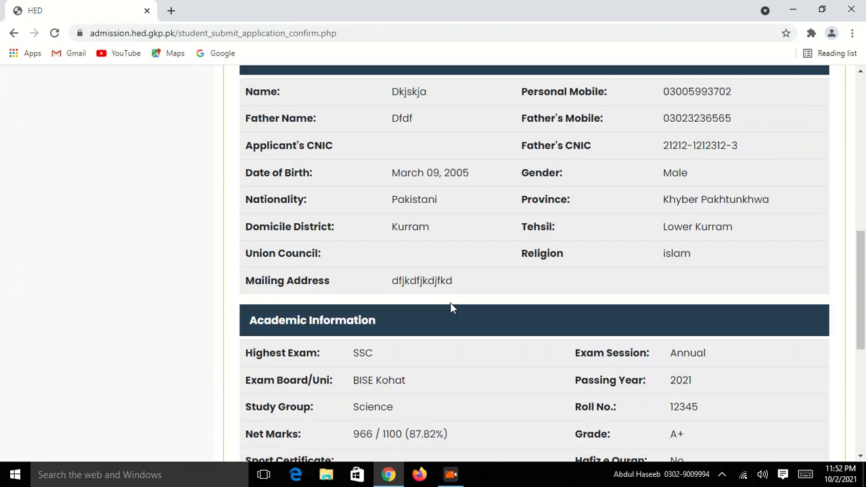
scroll(498, 139, up, 10)
scroll(453, 285, down, 15)
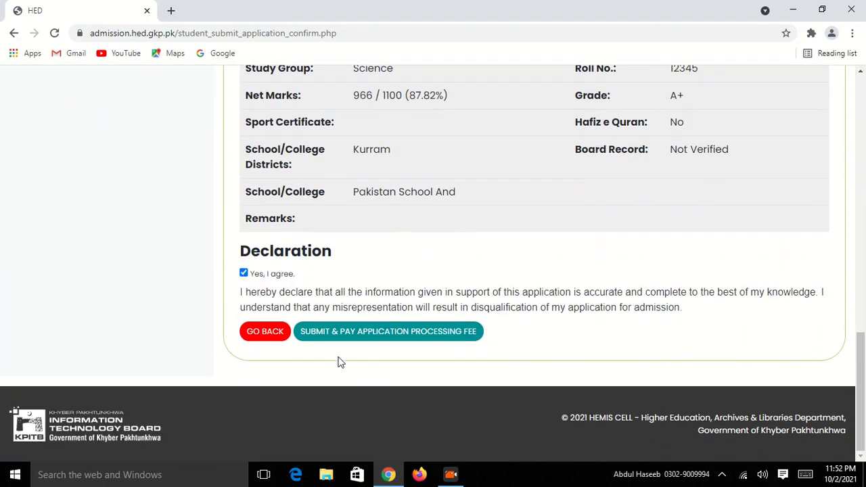
click(384, 340)
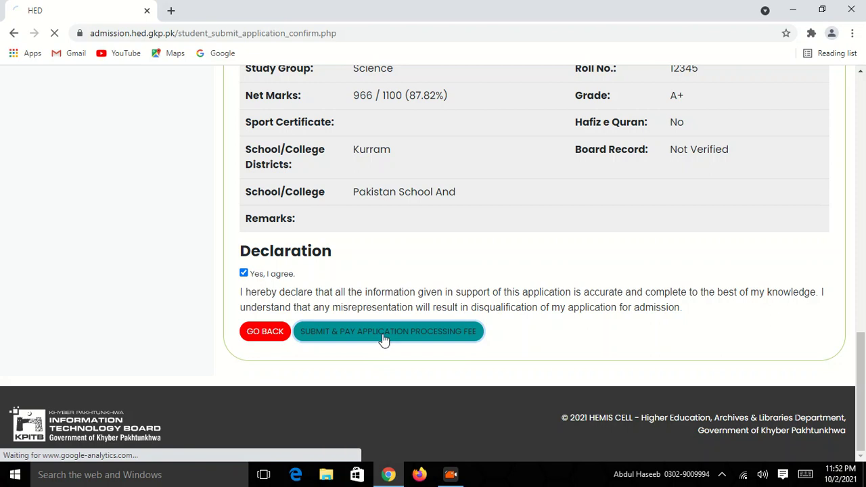
Step: Check the tracking ID and Rs. 100/- total, then proceed with the processing fee payment
scroll(454, 350, down, 1)
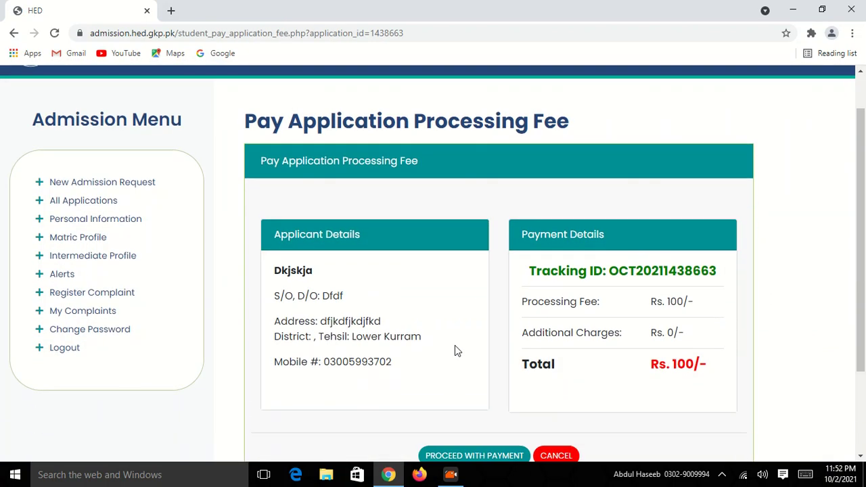
scroll(454, 351, down, 1)
drag(727, 262, 533, 259)
click(522, 287)
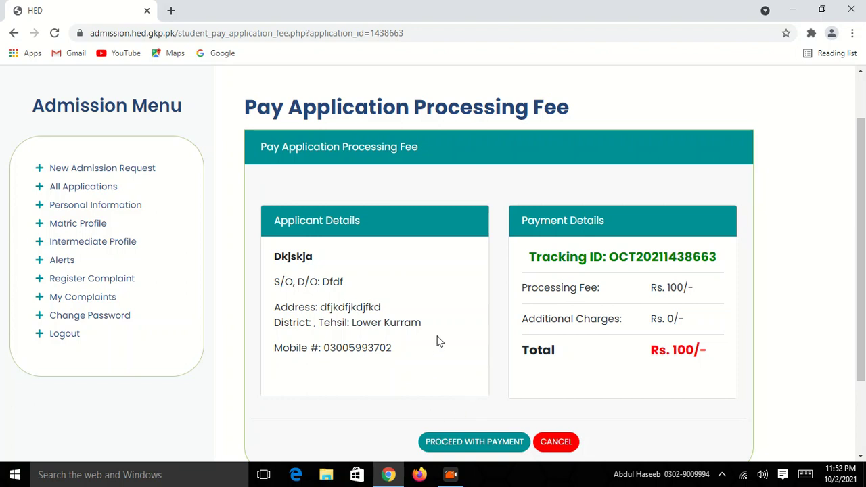
scroll(437, 342, down, 2)
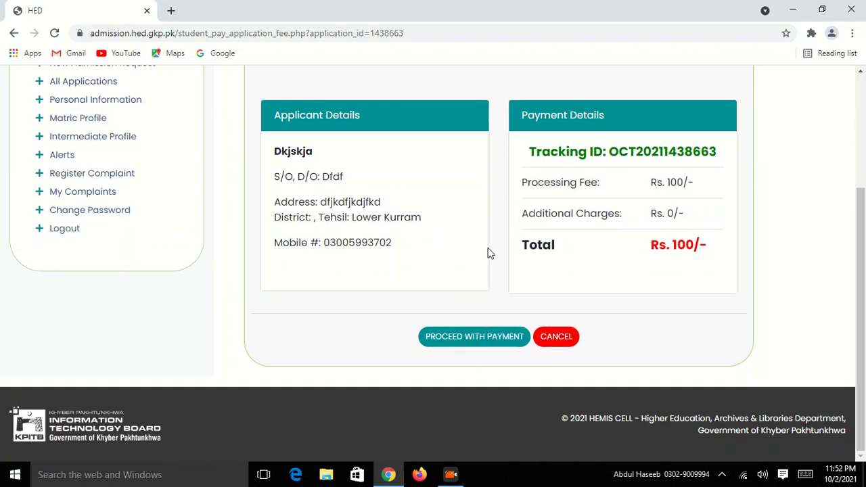
click(480, 343)
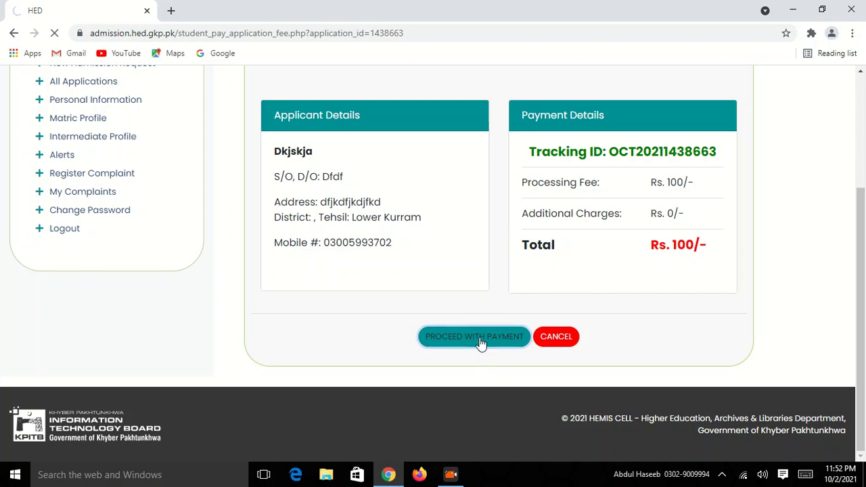
Step: Review the issued token number and the JAZZ CASH payment instruction on the Application Form
scroll(479, 343, up, 2)
scroll(187, 304, down, 5)
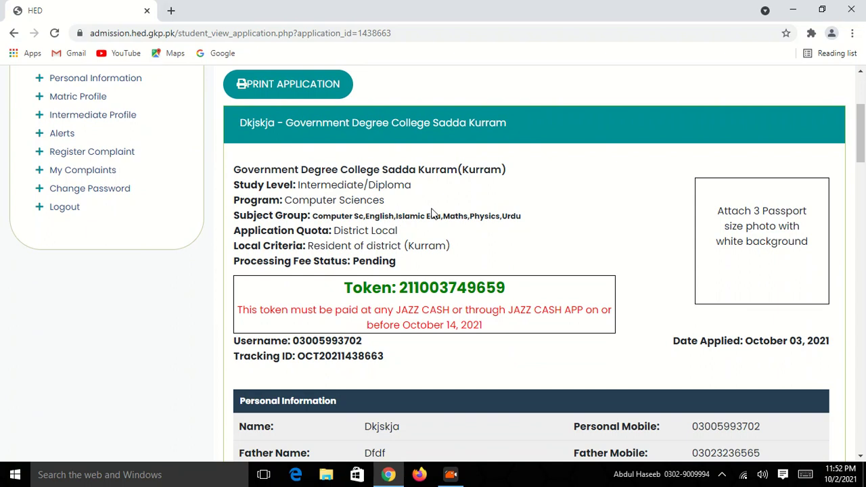
drag(326, 164, 534, 159)
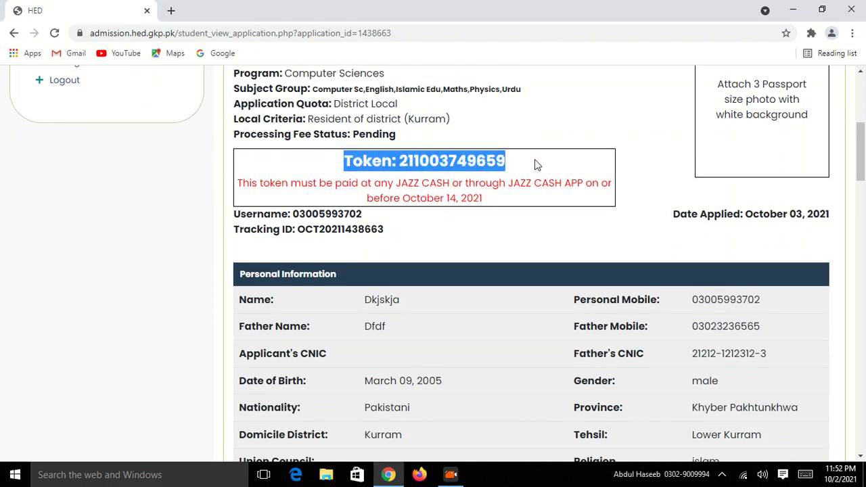
click(416, 169)
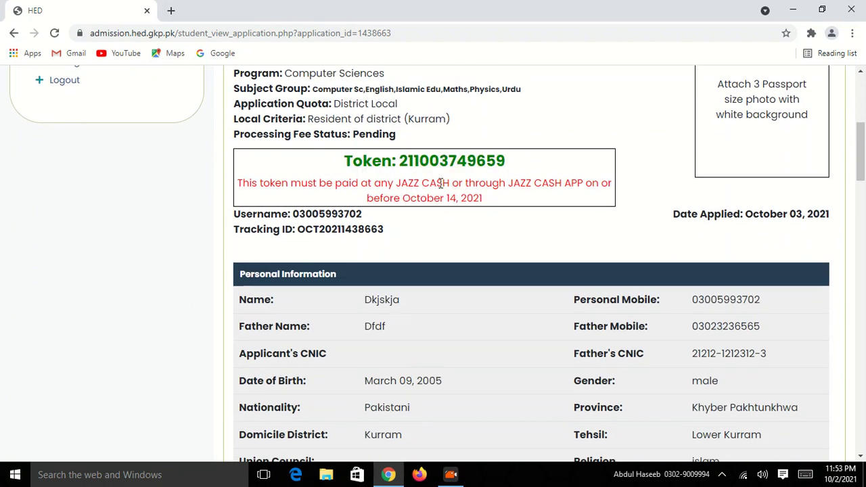
drag(401, 184, 585, 184)
click(497, 196)
Step: Show All Applications, listing the Sadda Kurram Computer Sciences application with fee pending until 14-Oct-2021
scroll(496, 196, down, 10)
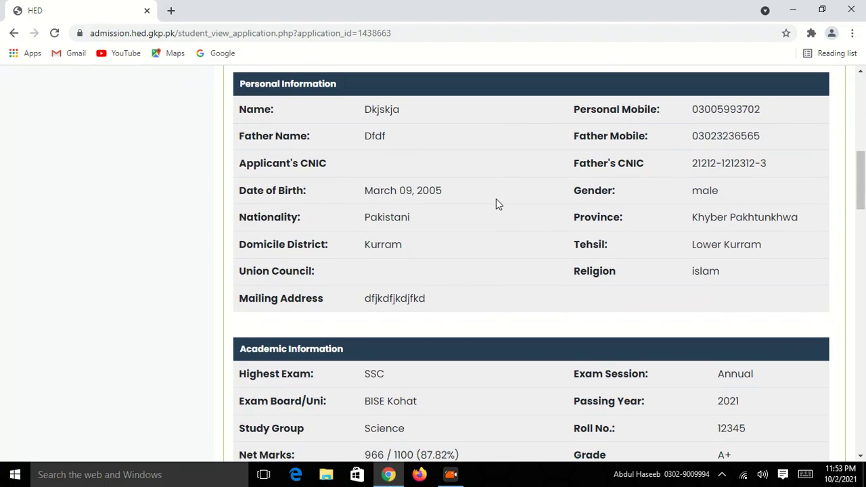
scroll(495, 206, down, 5)
scroll(496, 205, up, 15)
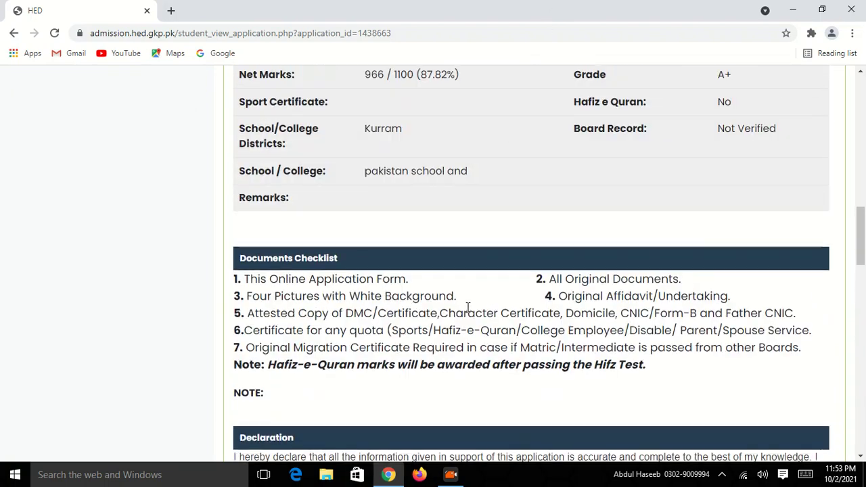
scroll(463, 298, up, 6)
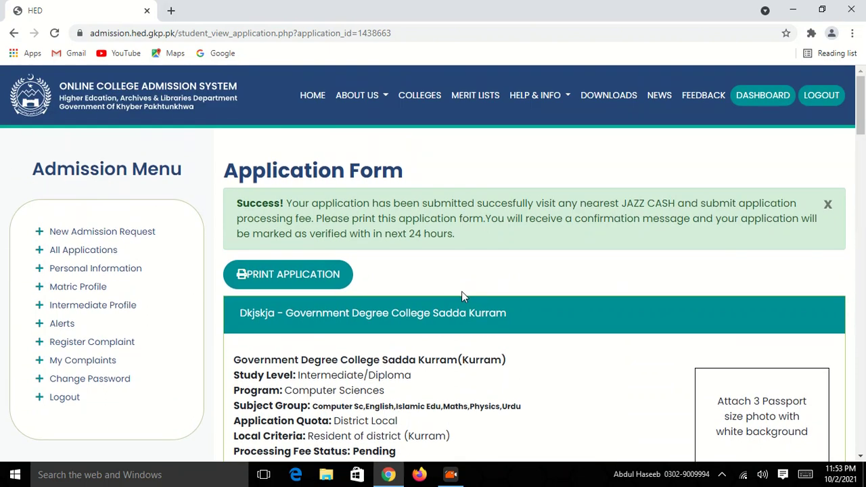
click(81, 251)
scroll(656, 257, down, 1)
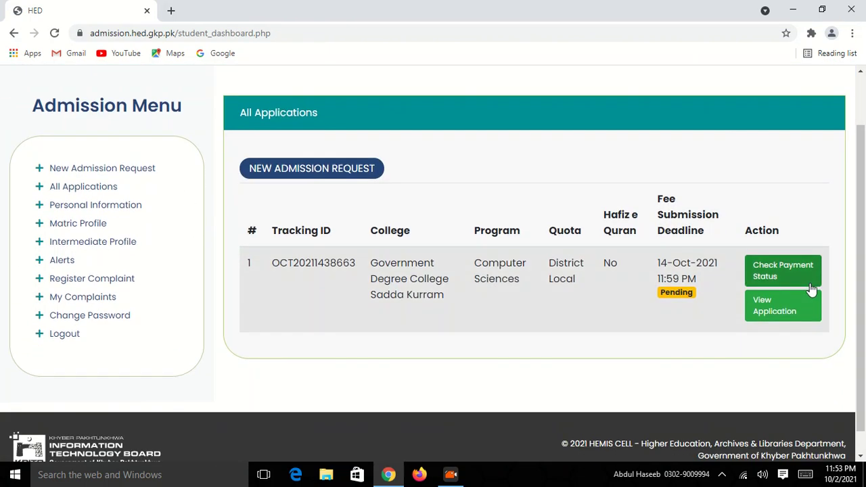